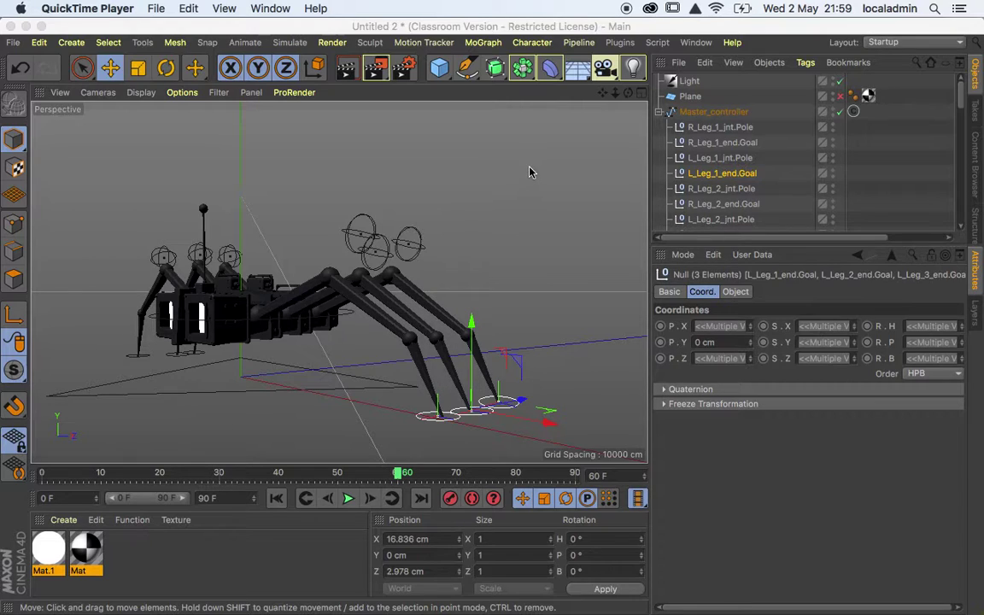
Deselect the leg goals and show the spider bot's feet close up in the Right view.
{"action": "left_click", "coordinate": [503, 169]}
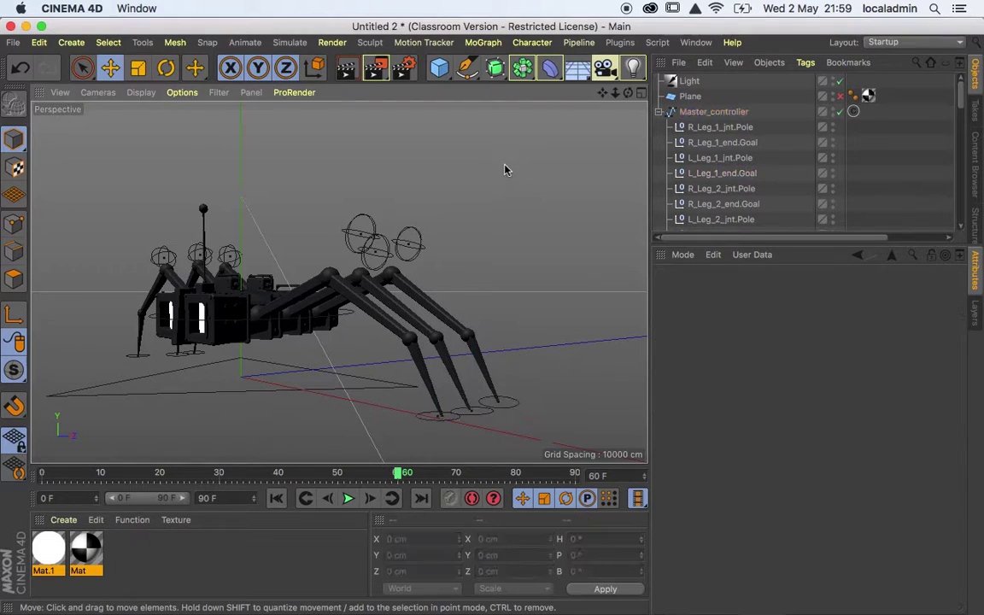
{"action": "key", "text": "F3"}
{"action": "scroll", "coordinate": [345, 273], "scroll_direction": "up", "scroll_amount": 10}
{"action": "scroll", "coordinate": [262, 155], "scroll_direction": "up", "scroll_amount": 5}
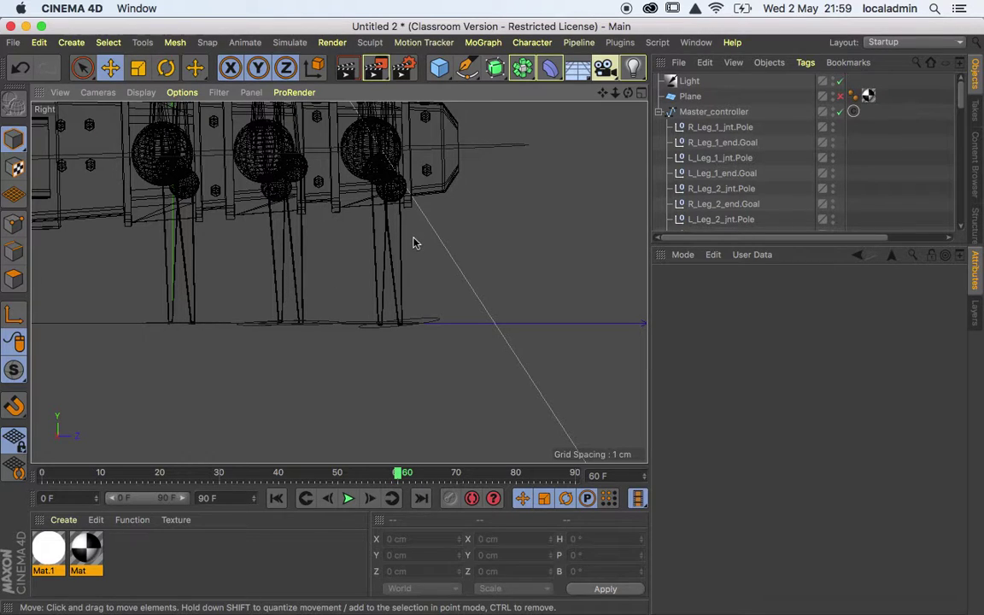
Switch to Chrome, examine the "animating the buggybot - walk cycle" assignment's motion-tracking image in the course modules, and return to Cinema 4D.
{"action": "key", "text": "super+Tab"}
{"action": "key", "text": "super+Tab"}
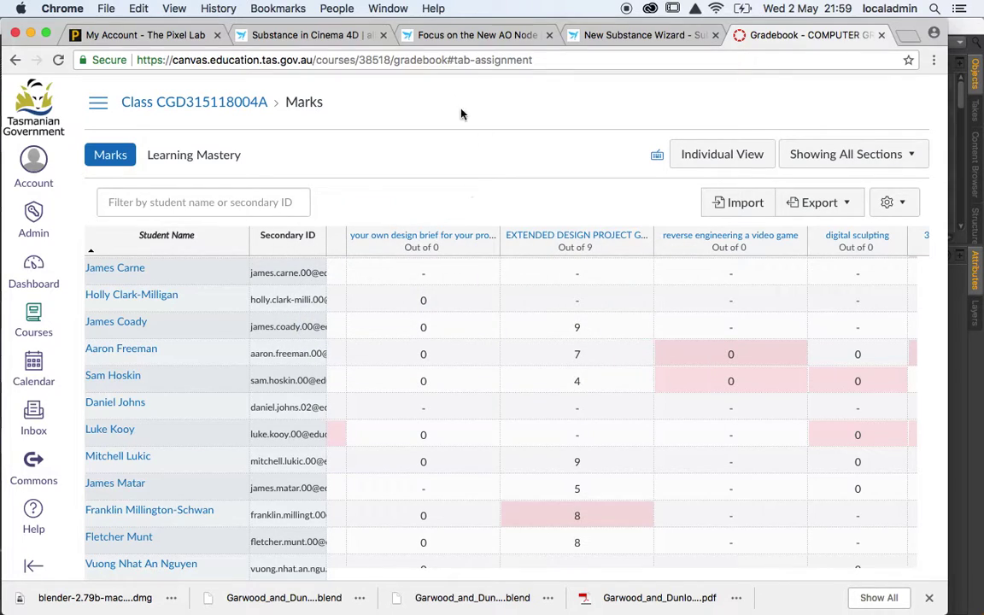
{"action": "left_click", "coordinate": [193, 105]}
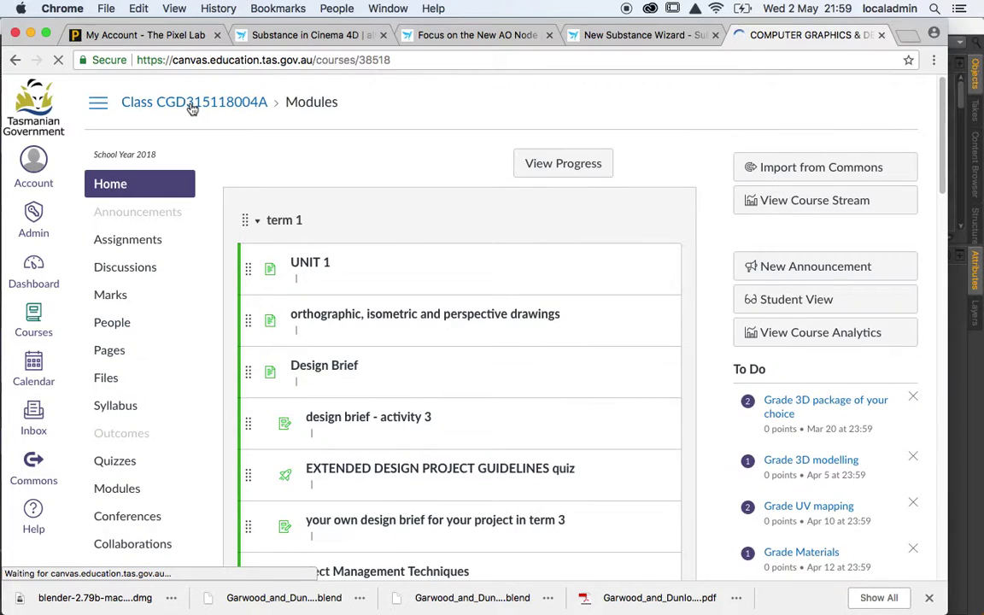
{"action": "scroll", "coordinate": [553, 331], "scroll_direction": "down", "scroll_amount": 5}
{"action": "scroll", "coordinate": [553, 331], "scroll_direction": "down", "scroll_amount": 4}
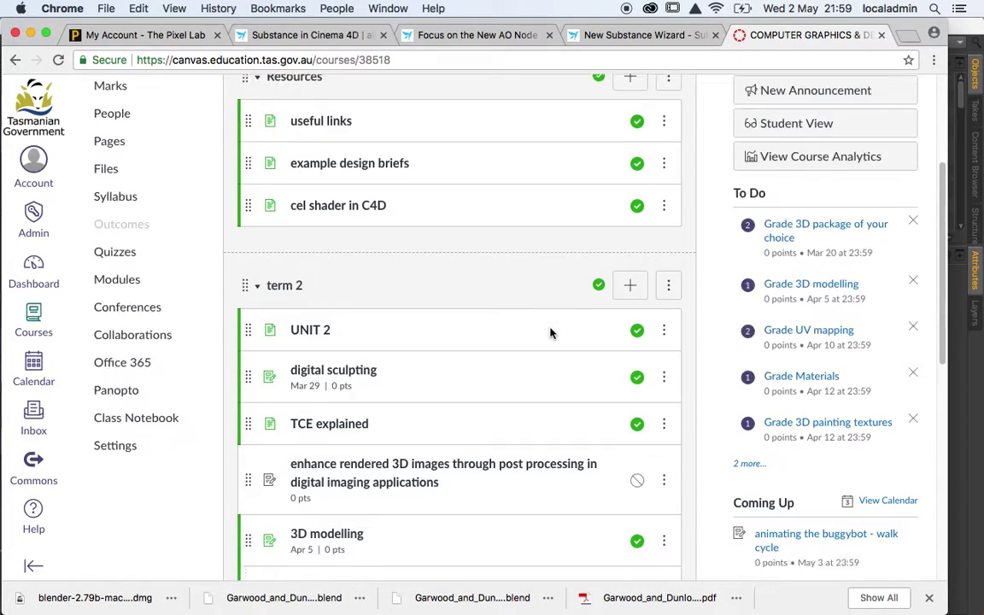
{"action": "scroll", "coordinate": [549, 332], "scroll_direction": "down", "scroll_amount": 6}
{"action": "left_click", "coordinate": [380, 449]}
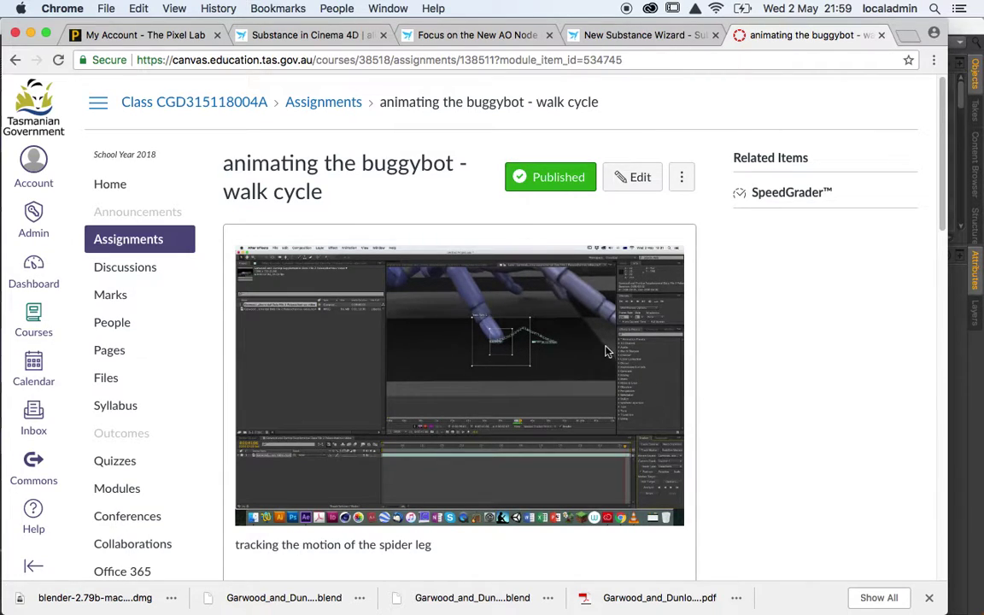
{"action": "key", "text": "super+Tab"}
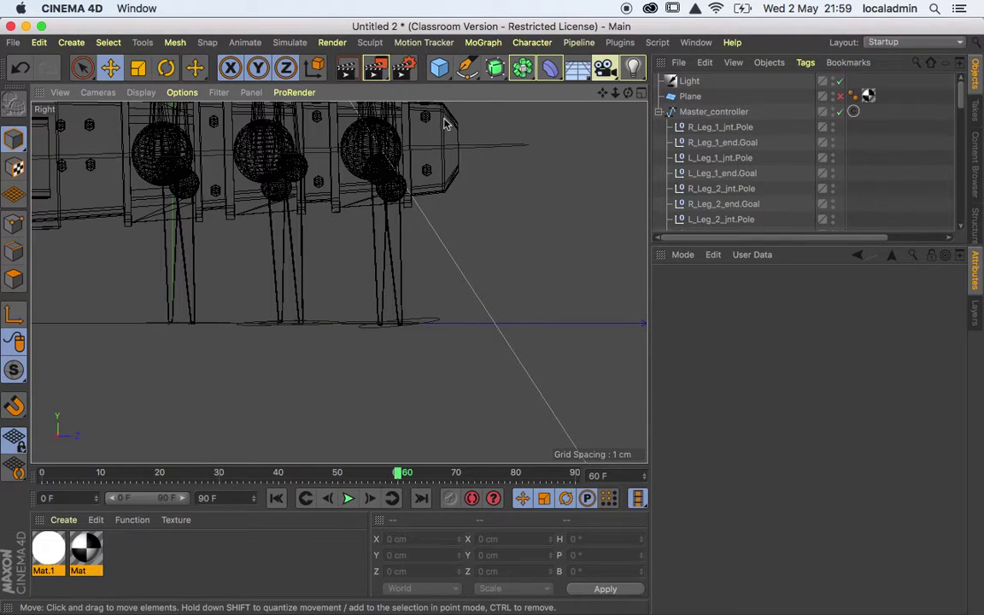
Draw a closed triangular Bezier spline with the Pen, about 3.5 cm long and 1.7 cm high, standing on the ground line beneath the body.
{"action": "left_click", "coordinate": [465, 70]}
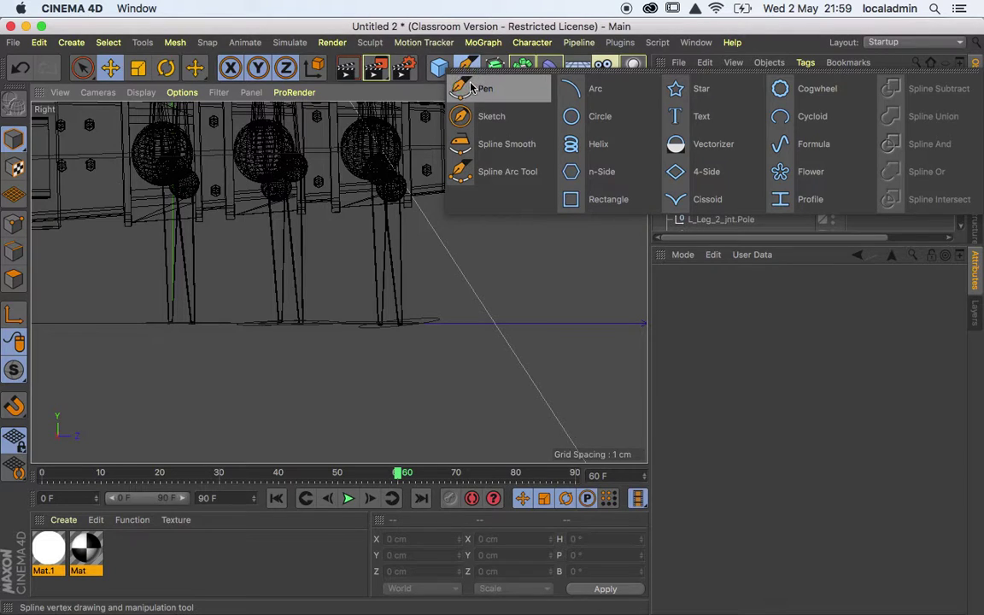
{"action": "left_click", "coordinate": [470, 87]}
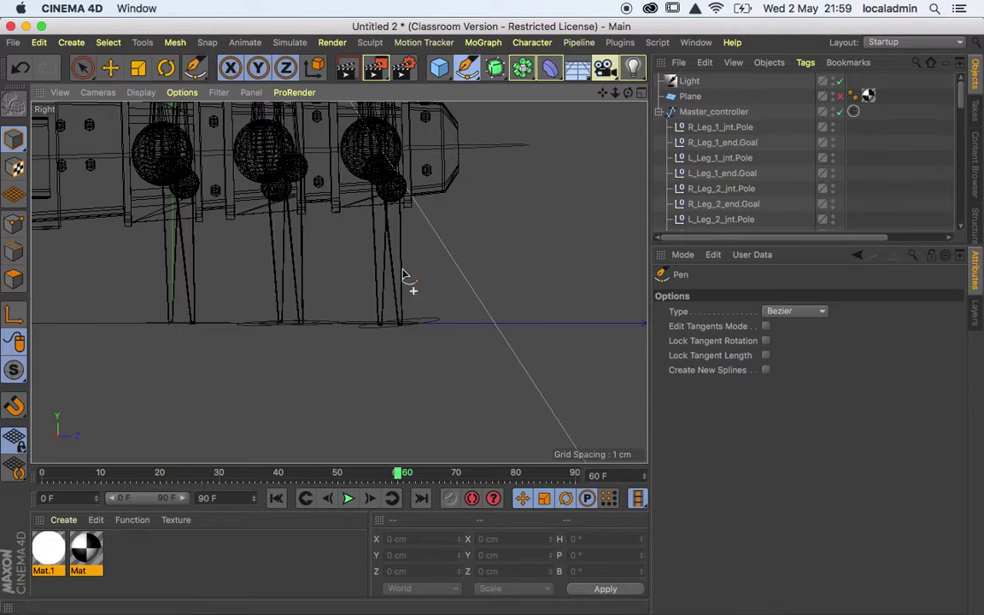
{"action": "left_click", "coordinate": [345, 325]}
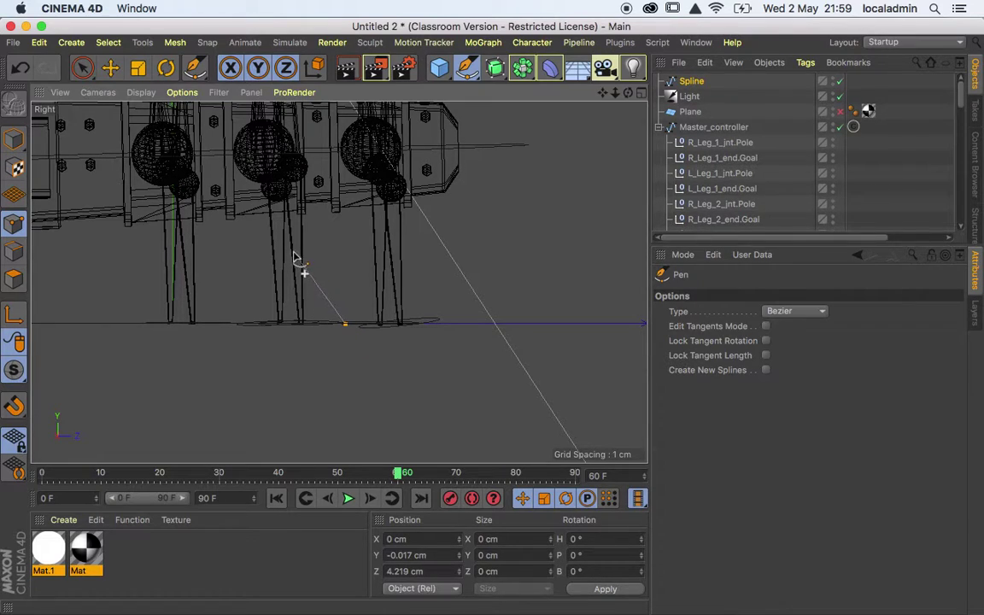
{"action": "left_click", "coordinate": [291, 256]}
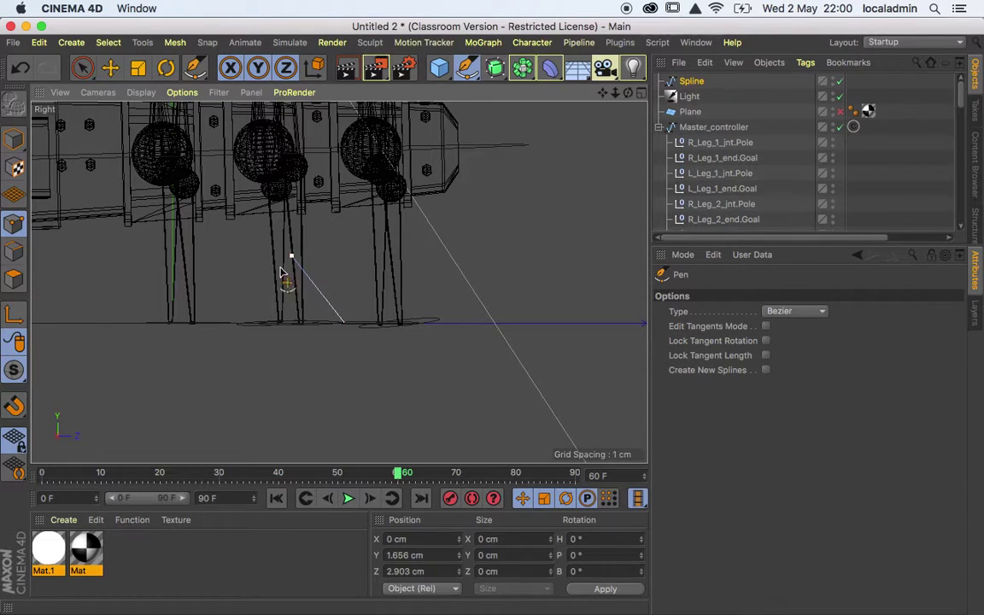
{"action": "left_click", "coordinate": [203, 324]}
{"action": "left_click", "coordinate": [344, 327]}
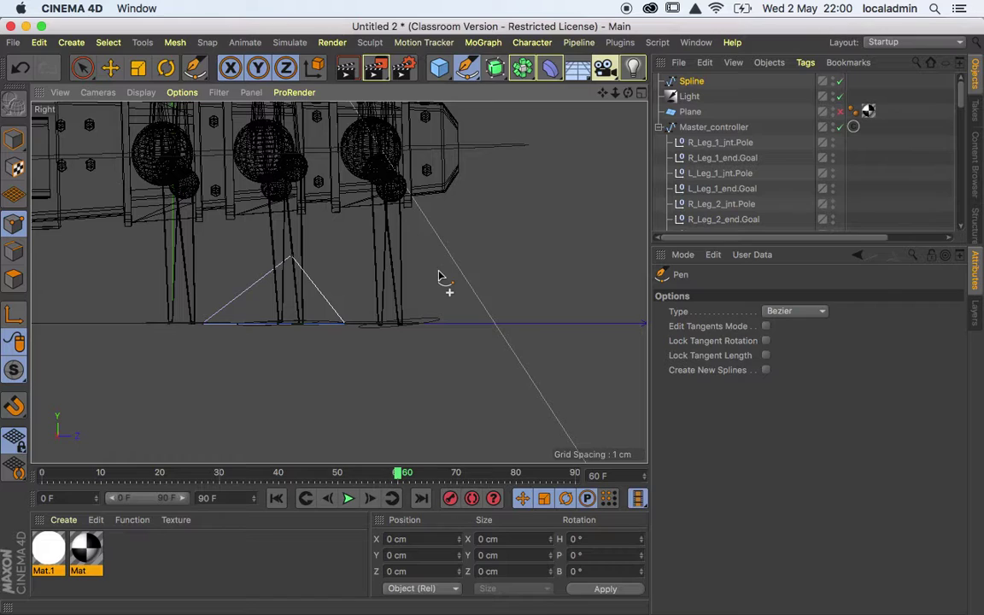
Move the whole triangular spline along X to about 17.06 cm in the perspective view, so it sits at the L-side feet.
{"action": "key", "text": "F1"}
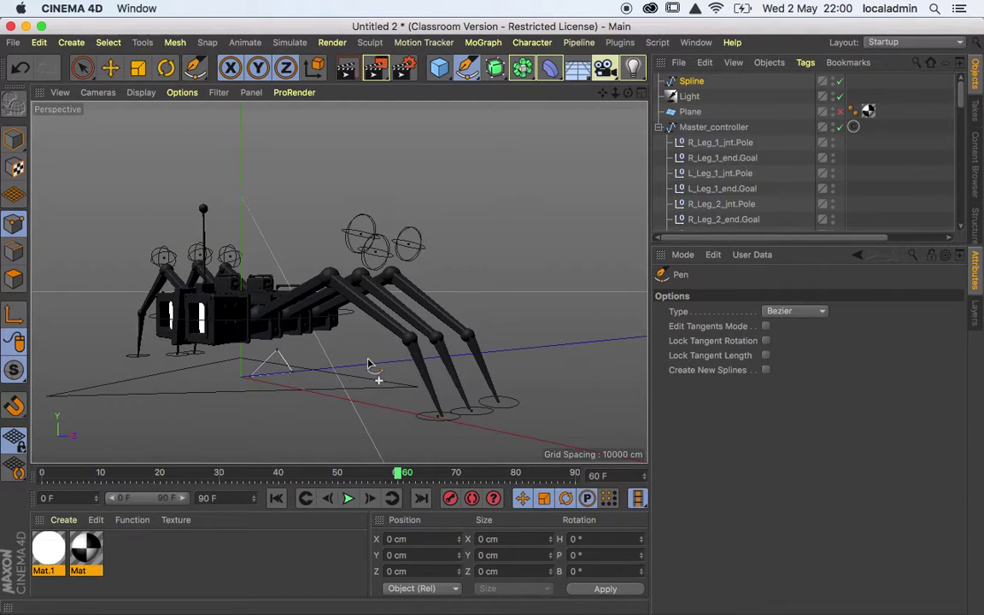
{"action": "key", "text": "e"}
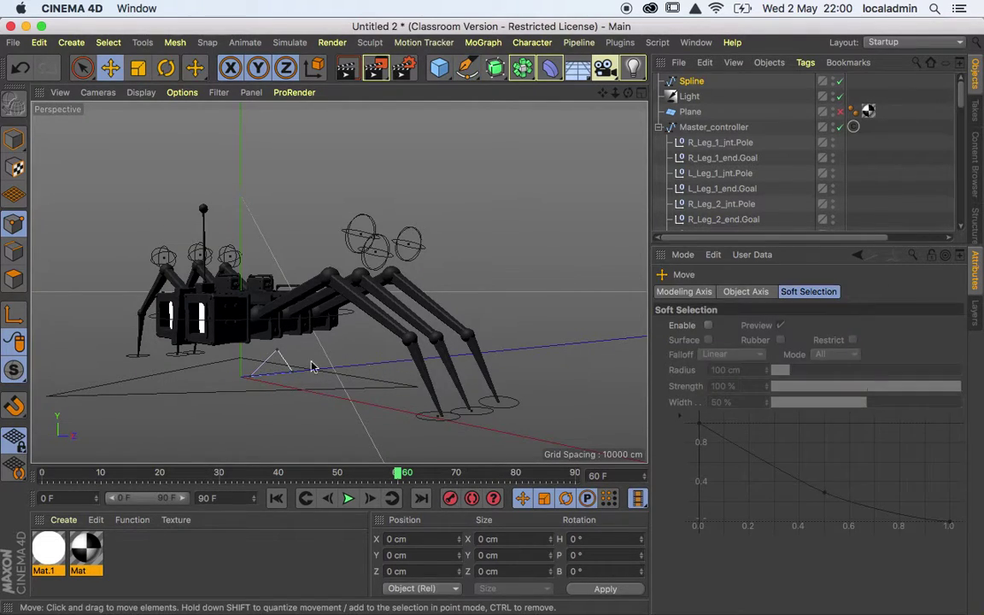
{"action": "left_click", "coordinate": [17, 143]}
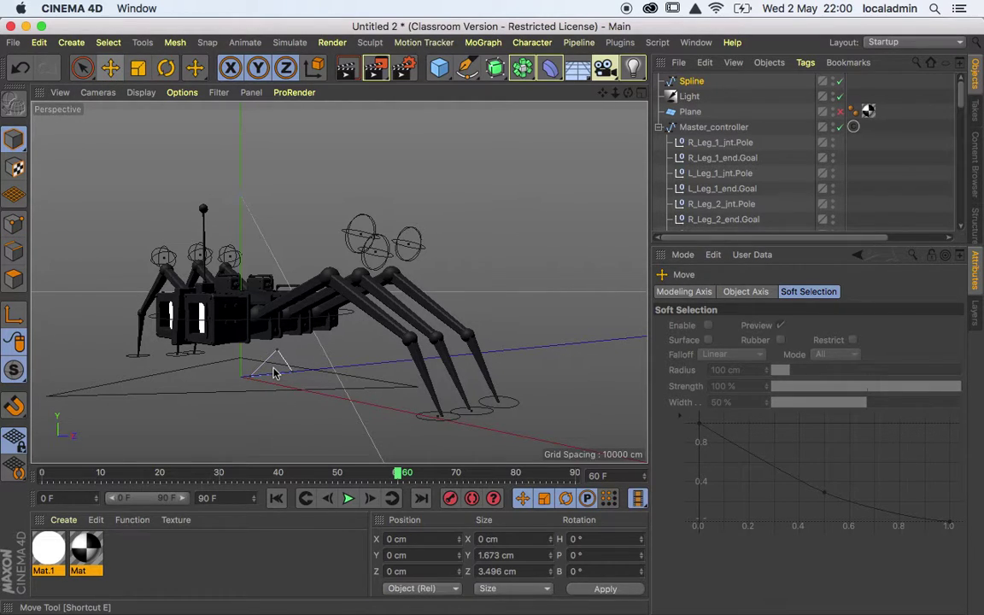
{"action": "key", "text": "e"}
{"action": "left_click_drag", "start_coordinate": [285, 387], "coordinate": [499, 417]}
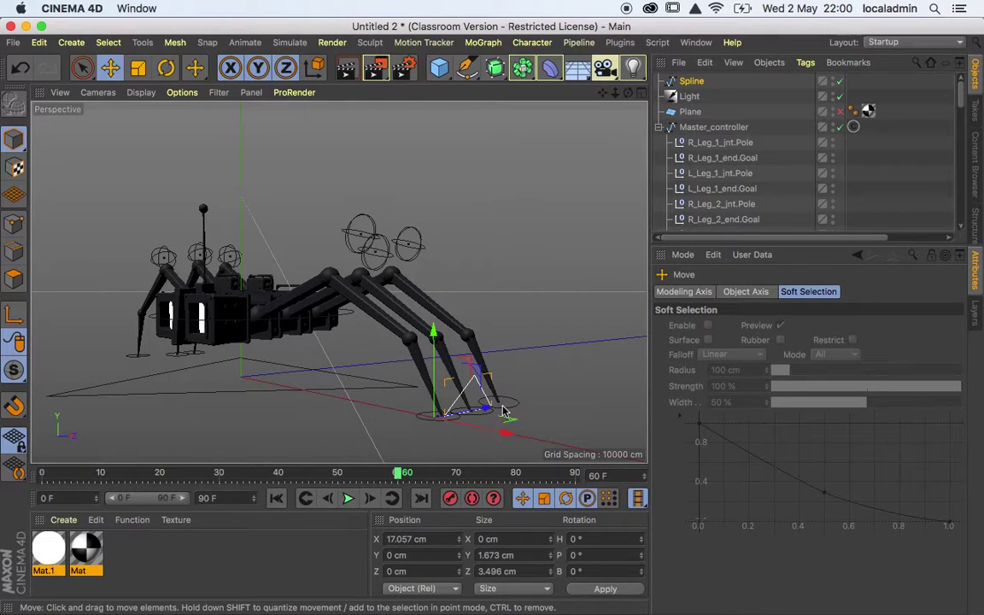
{"action": "scroll", "coordinate": [465, 386], "scroll_direction": "up", "scroll_amount": 6}
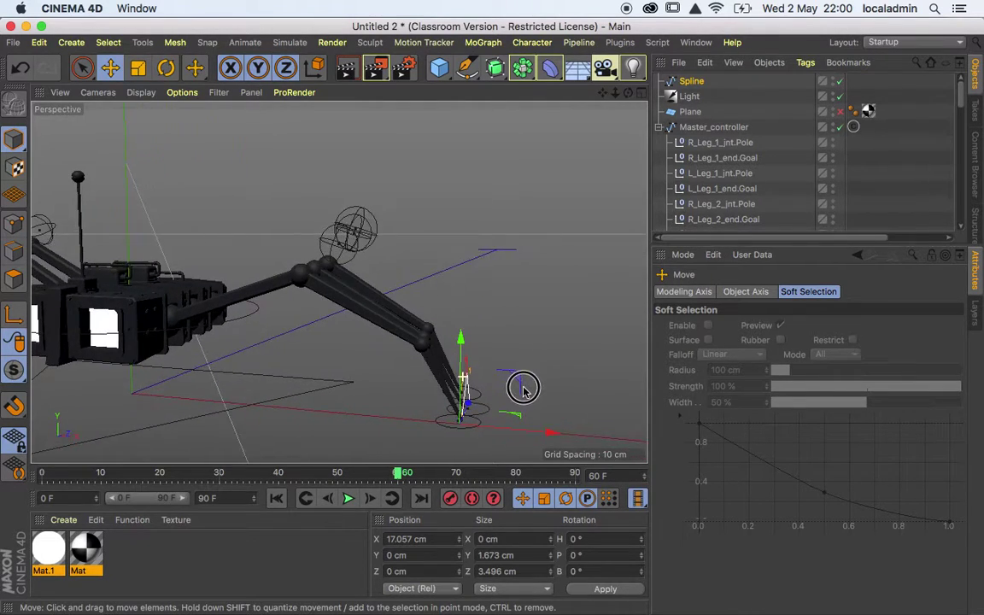
{"action": "scroll", "coordinate": [524, 390], "scroll_direction": "down", "scroll_amount": 5}
{"action": "left_click_drag", "start_coordinate": [450, 402], "coordinate": [427, 394], "text": "alt"}
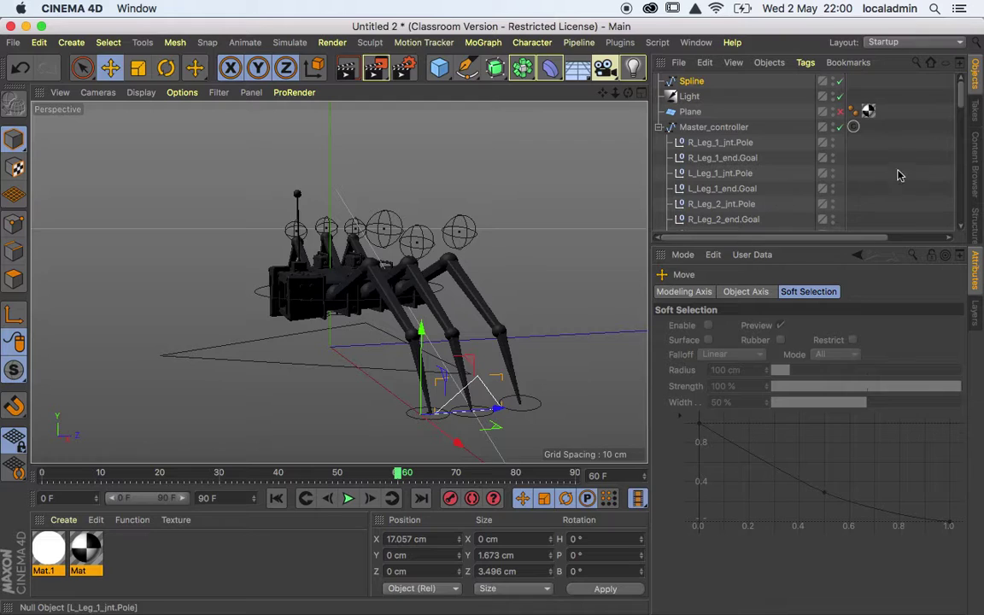
Add an Align to Spline tag to L_Leg_2_end.Goal.
{"action": "left_click_drag", "start_coordinate": [961, 98], "coordinate": [961, 111]}
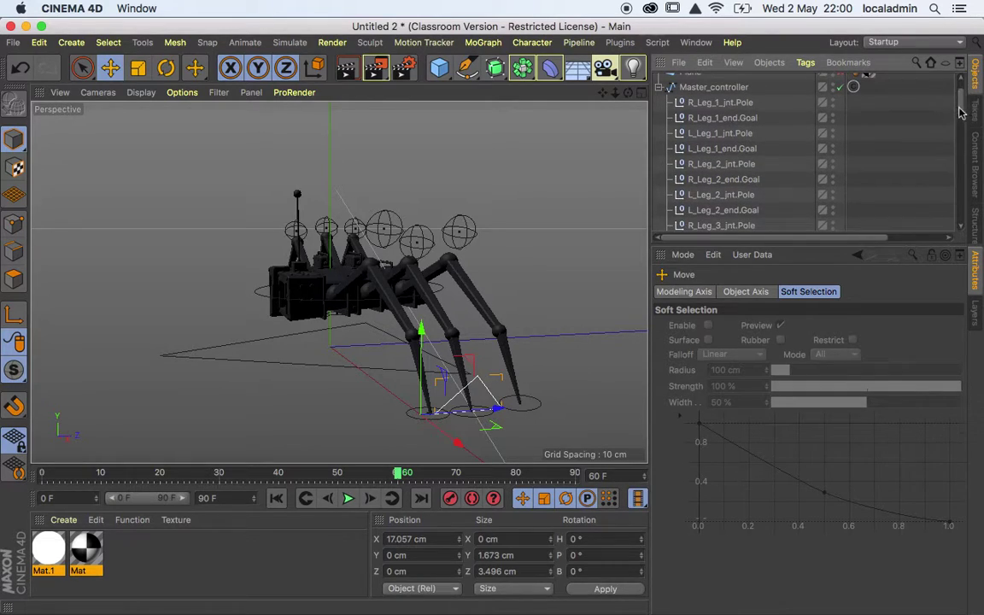
{"action": "left_click", "coordinate": [745, 210]}
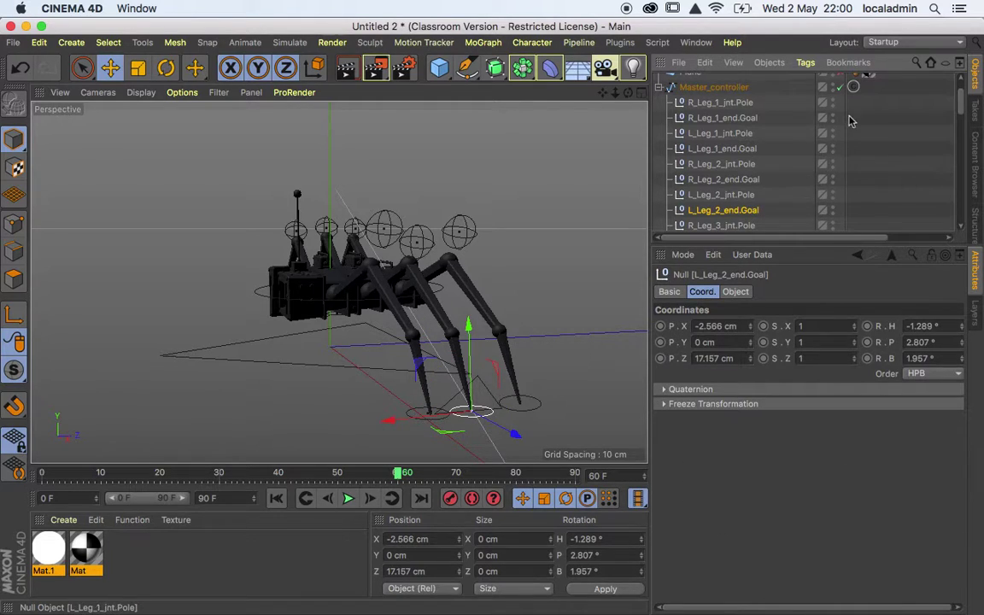
{"action": "left_click", "coordinate": [822, 65]}
{"action": "mouse_move", "coordinate": [824, 93]}
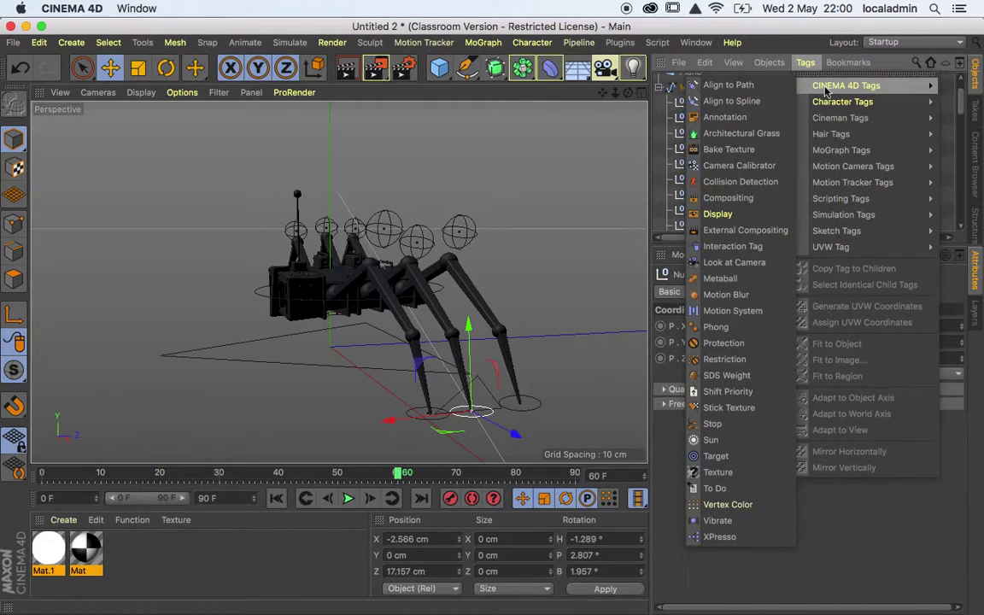
{"action": "left_click", "coordinate": [732, 101]}
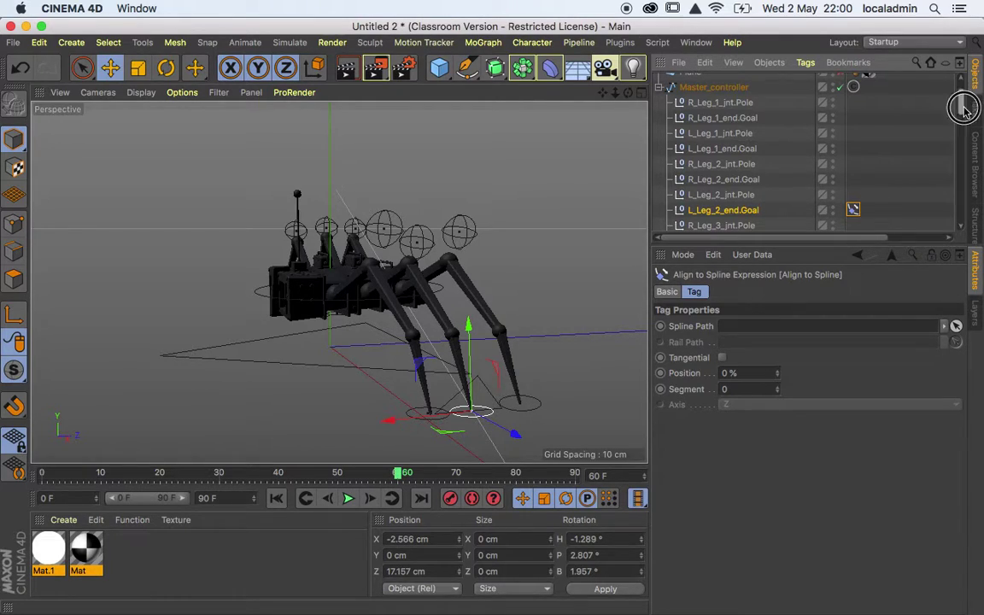
Enlarge the object list and rename the triangular spline as L_leg_2.
{"action": "scroll", "coordinate": [962, 100], "scroll_direction": "up", "scroll_amount": 2}
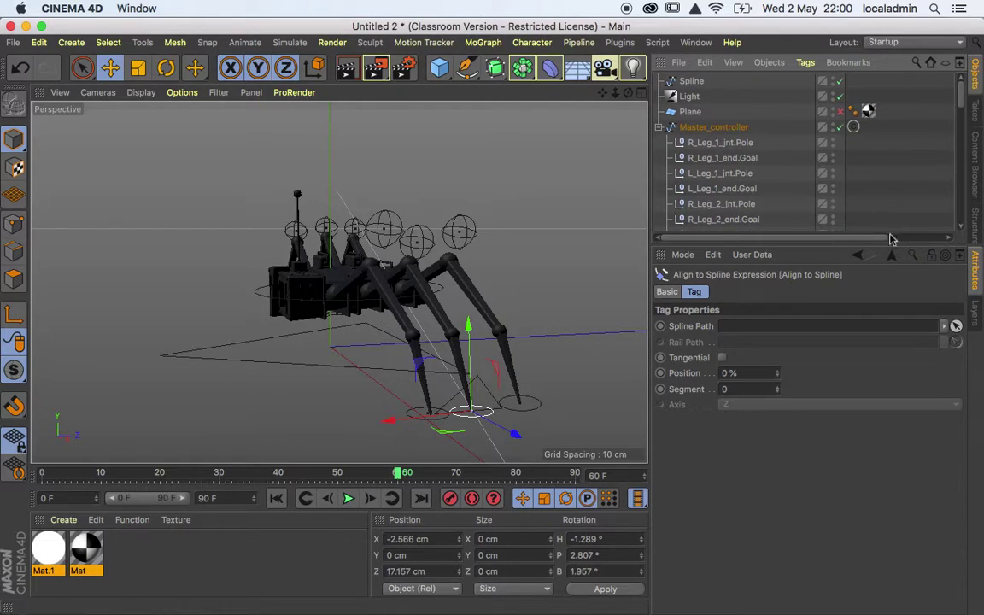
{"action": "left_click_drag", "start_coordinate": [905, 246], "coordinate": [909, 319]}
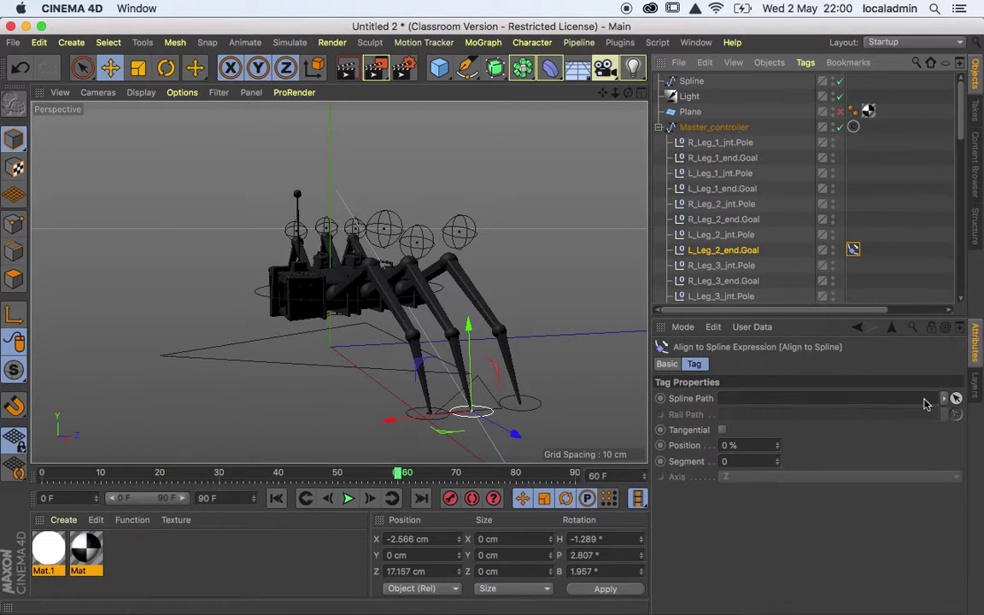
{"action": "left_click_drag", "start_coordinate": [698, 86], "coordinate": [818, 400]}
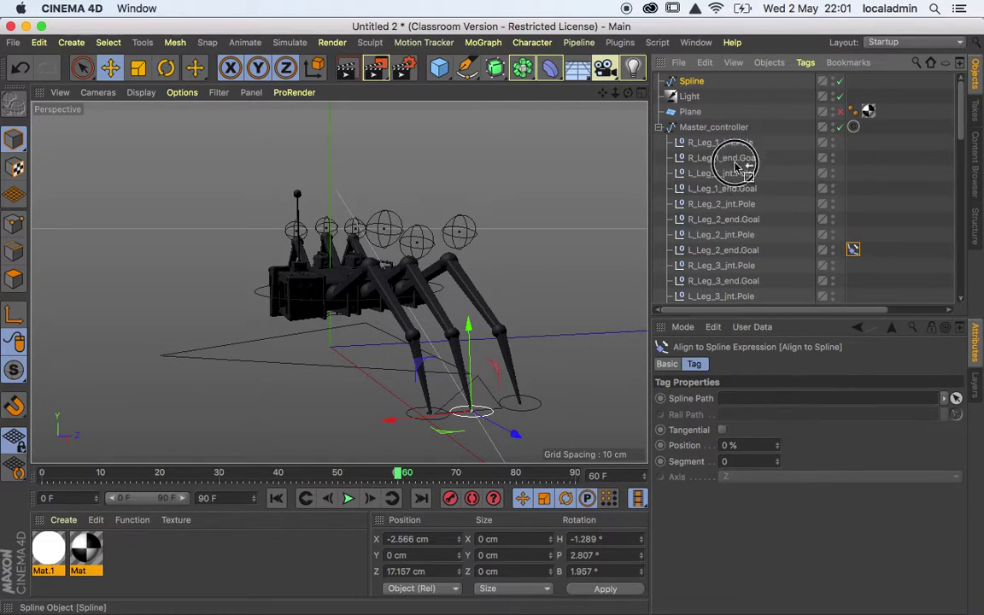
{"action": "double_click", "coordinate": [693, 81]}
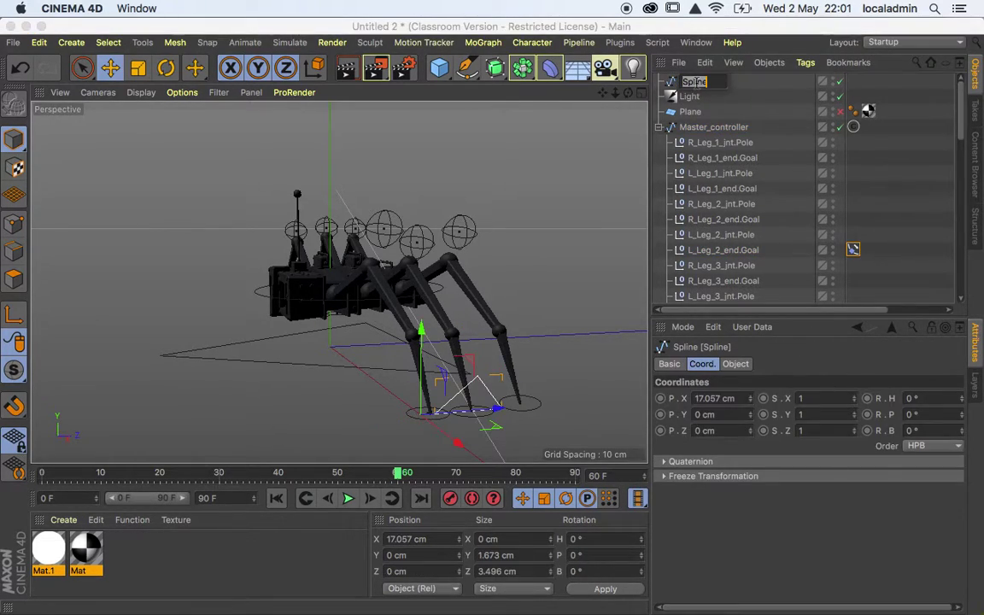
{"action": "type", "text": "L_leg_2"}
{"action": "key", "text": "Return"}
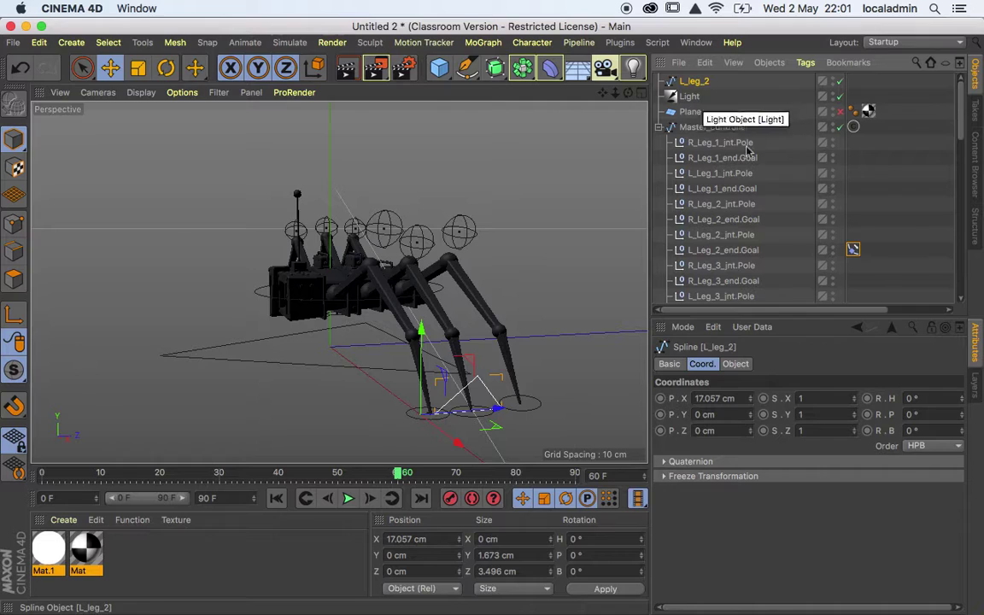
Set L_leg_2 as the Spline Path of the Align to Spline tag on L_Leg_2_end.Goal.
{"action": "left_click", "coordinate": [852, 249]}
{"action": "left_click_drag", "start_coordinate": [694, 81], "coordinate": [809, 397]}
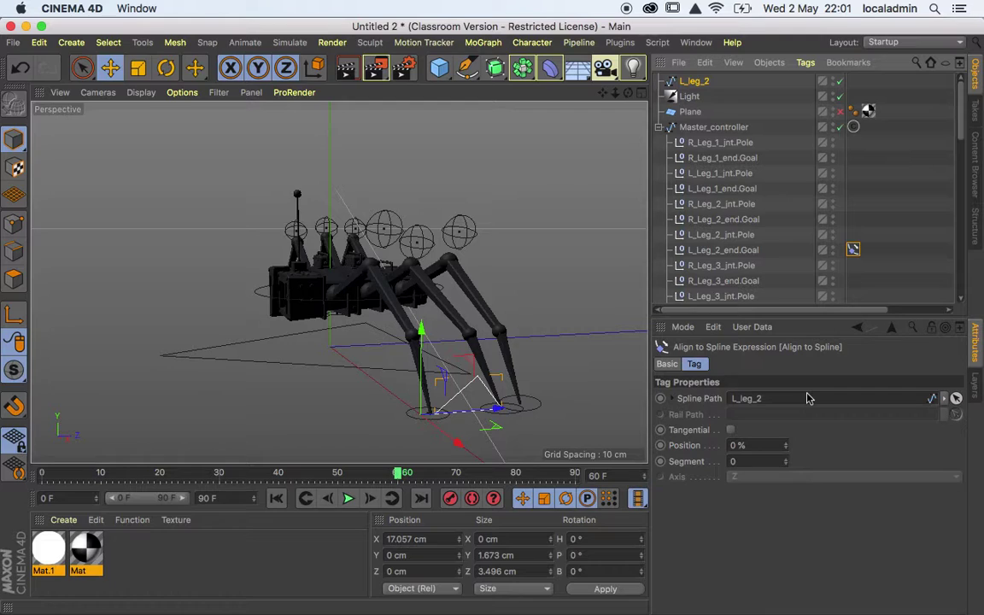
Keyframe the Align to Spline tag's Position at 0% on frame 0.
{"action": "mouse_move", "coordinate": [785, 445]}
{"action": "left_mouse_down"}
{"action": "mouse_move", "coordinate": [821, 445]}
{"action": "mouse_move", "coordinate": [787, 445]}
{"action": "left_mouse_up"}
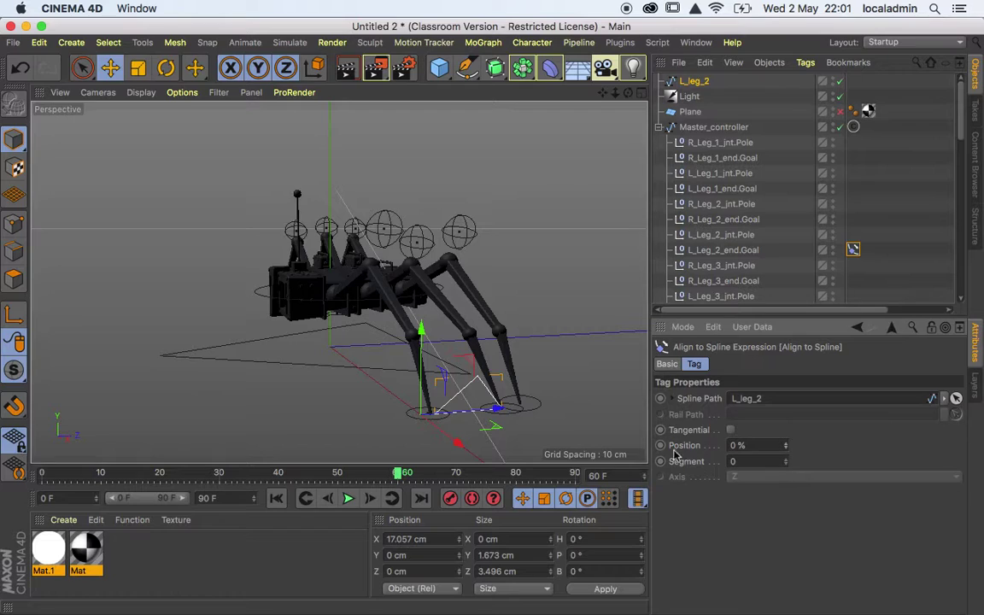
{"action": "left_click", "coordinate": [277, 502]}
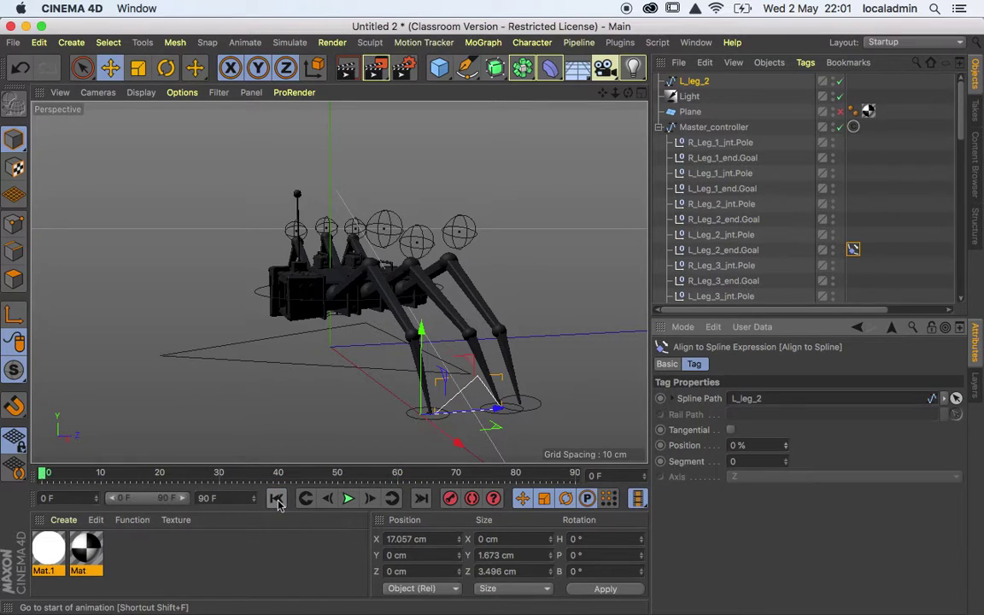
{"action": "left_click", "coordinate": [660, 445]}
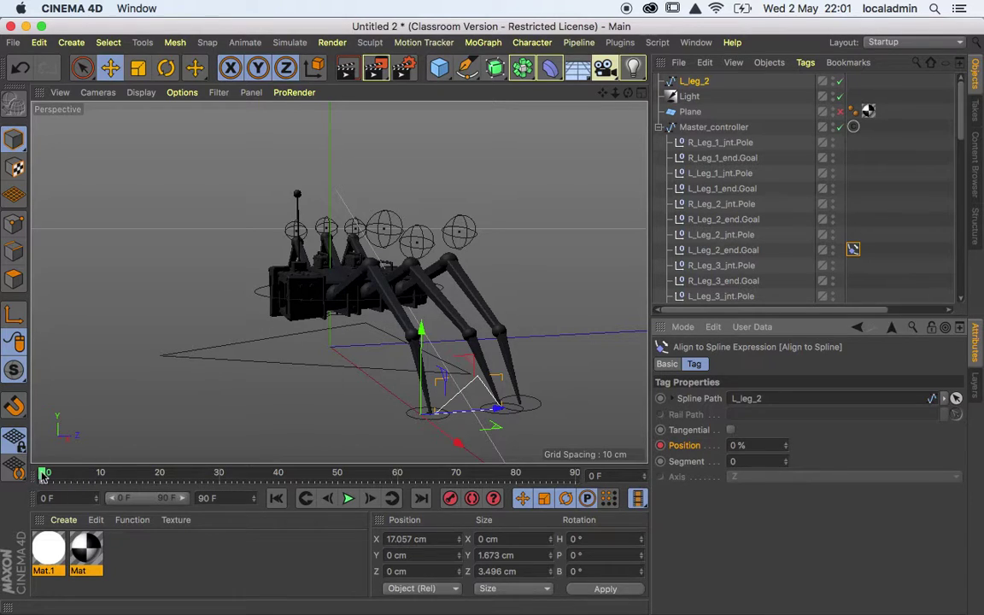
Set the tag's Position to 99% at frame 30 and record a keyframe for it.
{"action": "left_click_drag", "start_coordinate": [62, 475], "coordinate": [222, 472]}
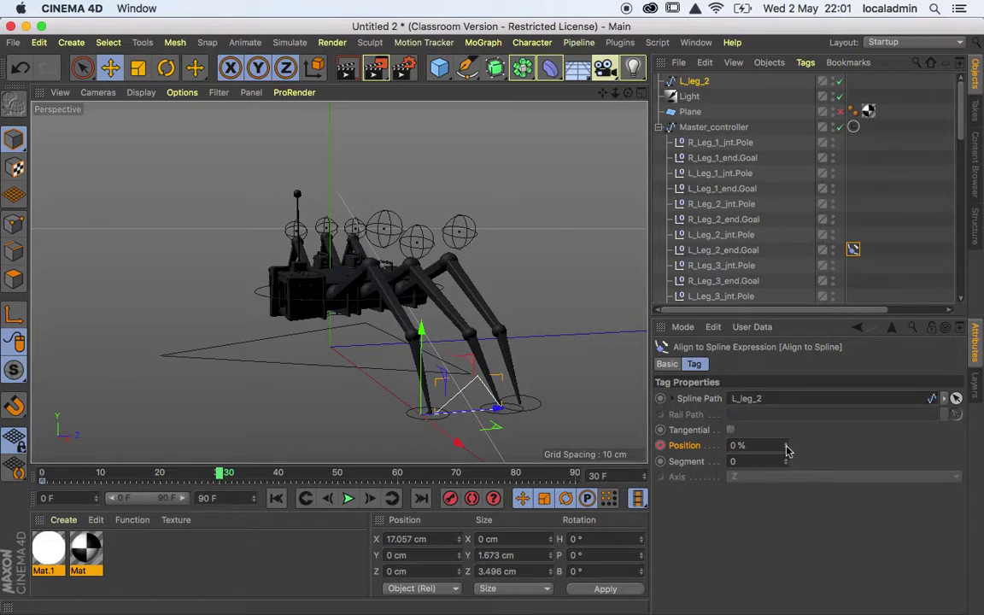
{"action": "left_click_drag", "start_coordinate": [771, 445], "coordinate": [691, 440]}
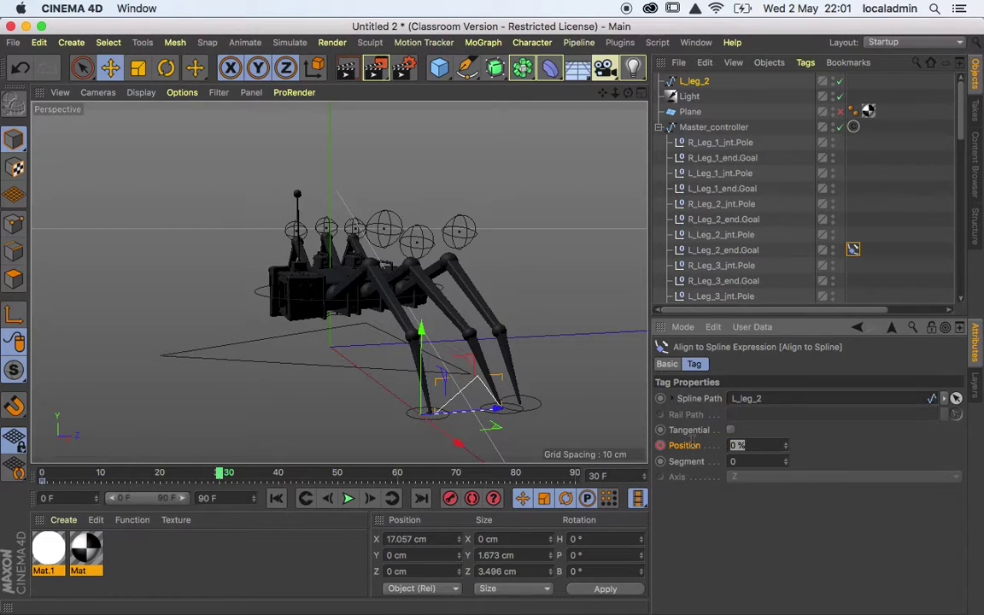
{"action": "key", "text": "Return"}
{"action": "left_click", "coordinate": [660, 445]}
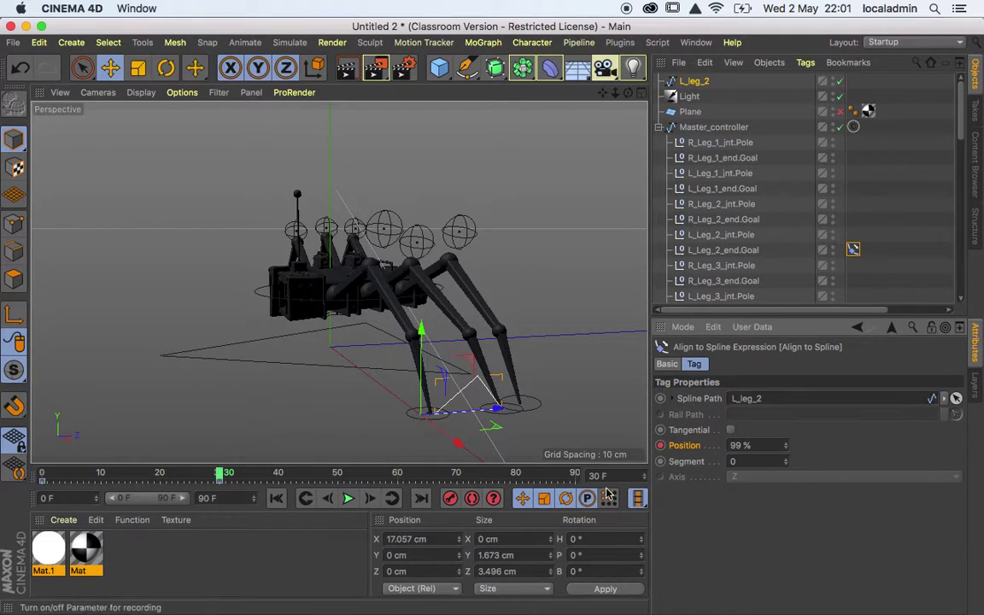
Set the Align to Spline tag's Position to 0% at frame 31 and record a keyframe for it.
{"action": "left_click", "coordinate": [369, 498]}
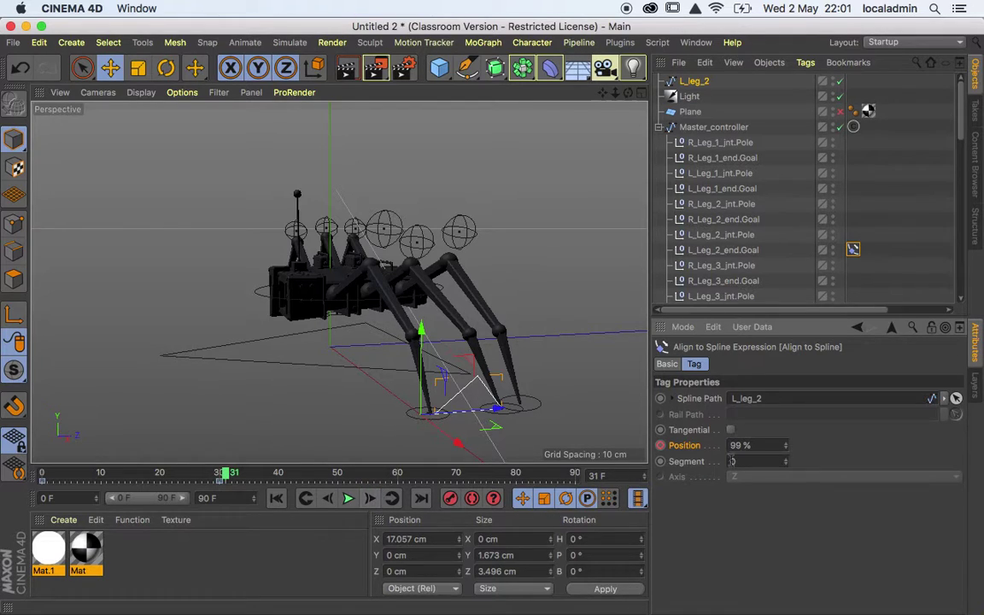
{"action": "left_click", "coordinate": [732, 445]}
{"action": "type", "text": "0"}
{"action": "left_click", "coordinate": [661, 444]}
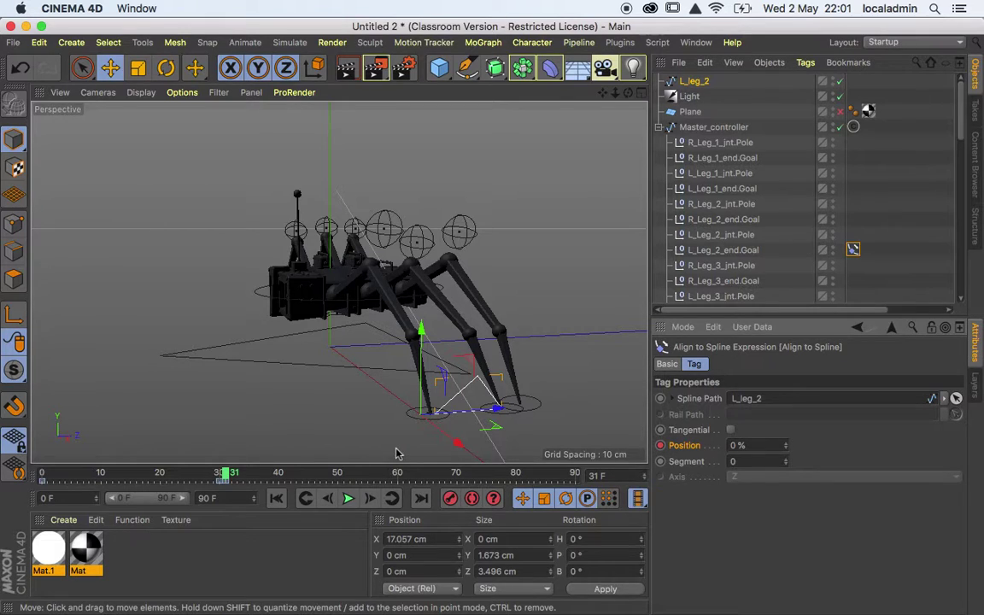
Go to frame 60, set the tag's Position to 99% and record a keyframe for it.
{"action": "double_click", "coordinate": [597, 476]}
{"action": "type", "text": "6"}
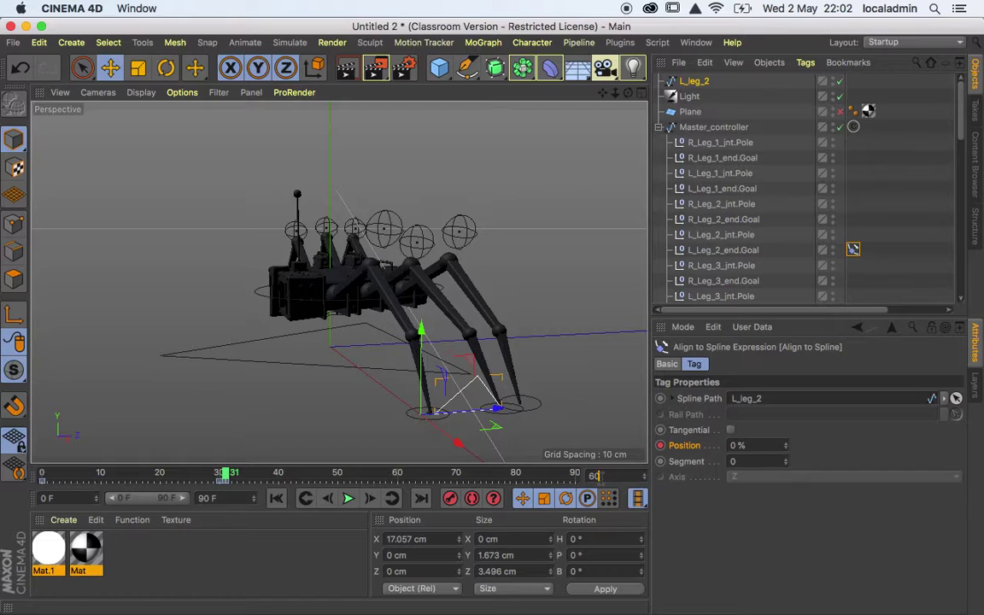
{"action": "type", "text": "0"}
{"action": "key", "text": "Return"}
{"action": "double_click", "coordinate": [741, 444]}
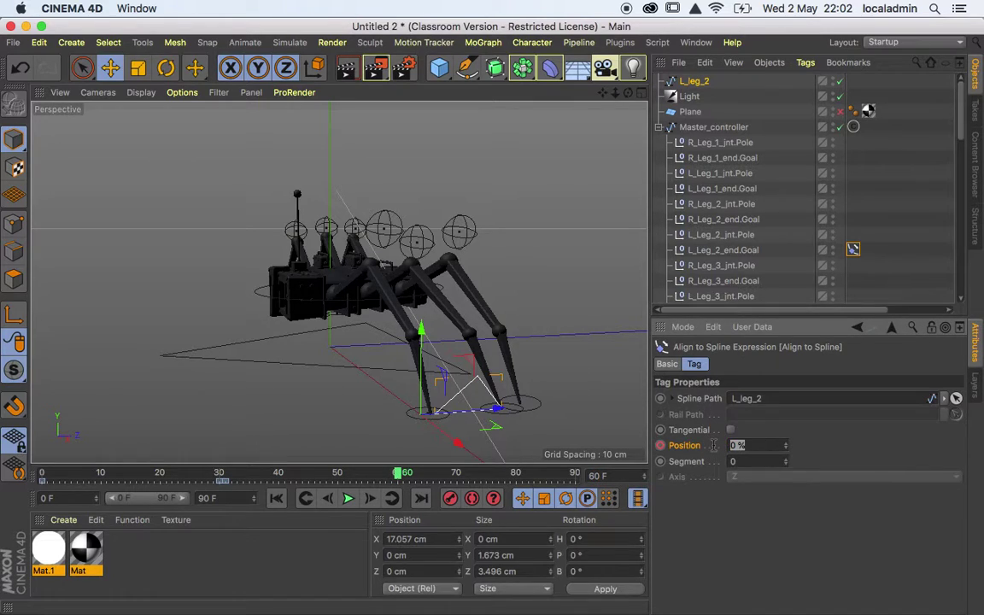
{"action": "type", "text": "99"}
{"action": "key", "text": "Return"}
{"action": "left_click", "coordinate": [660, 445]}
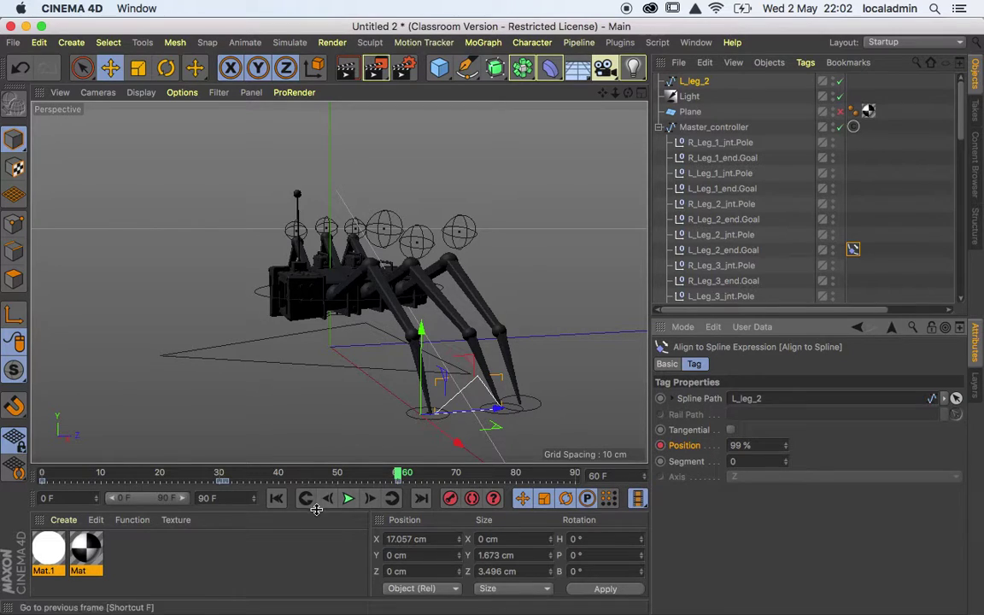
Play the animation from the first frame to check the leg's movement, and stop it.
{"action": "left_click", "coordinate": [279, 502]}
{"action": "left_click", "coordinate": [347, 500]}
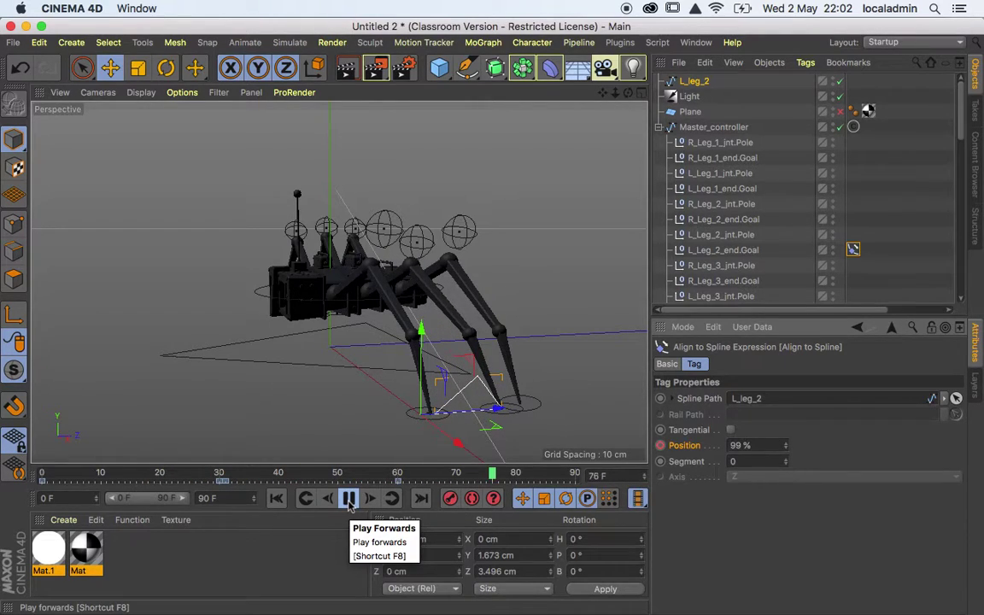
{"action": "left_click", "coordinate": [350, 500]}
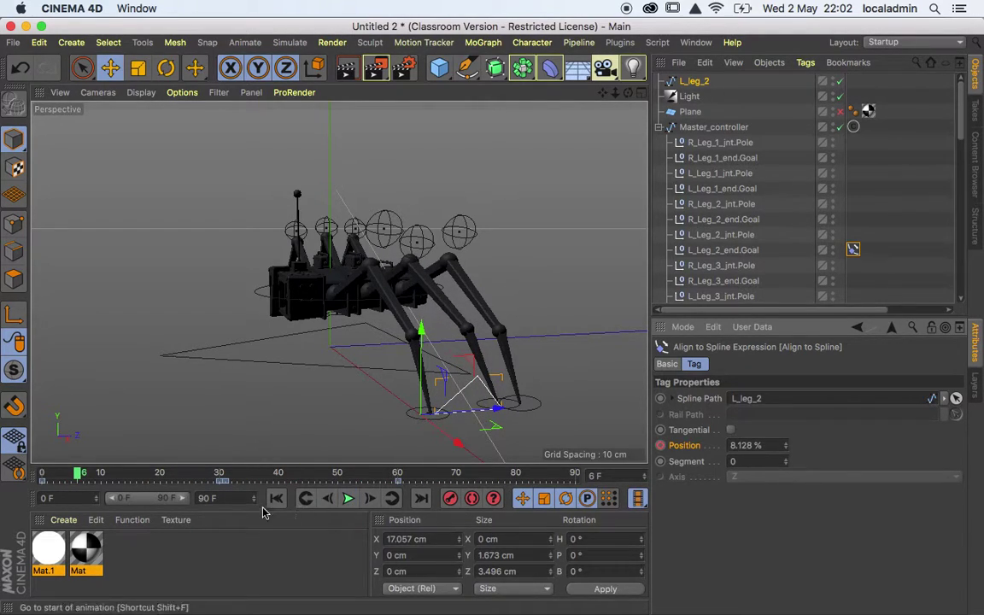
Set the animation's end frame to 60 and play the shortened loop from the start.
{"action": "left_click", "coordinate": [202, 498]}
{"action": "type", "text": "50"}
{"action": "key", "text": "Return"}
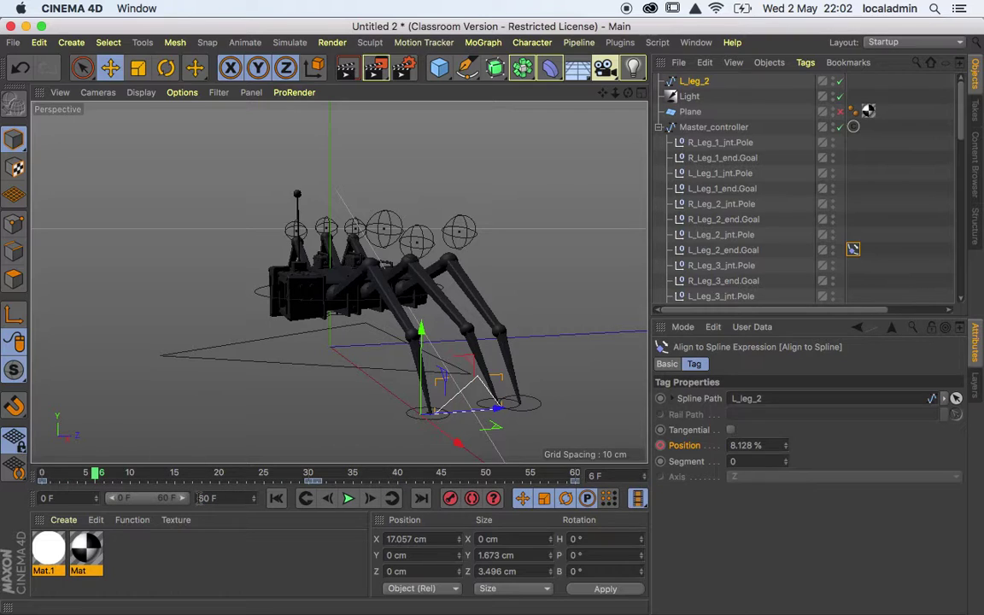
{"action": "left_click", "coordinate": [276, 498]}
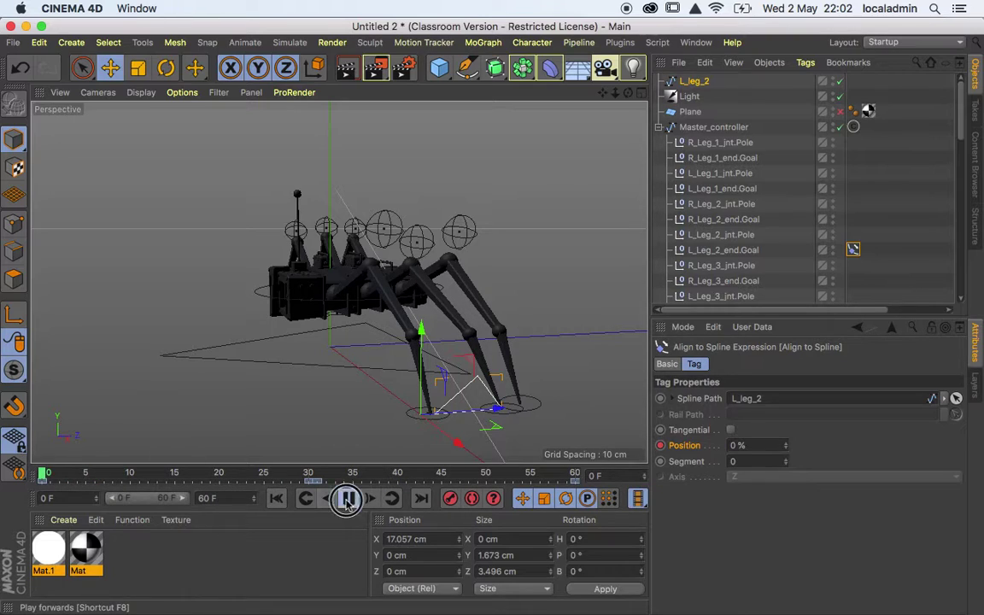
{"action": "left_click", "coordinate": [347, 498]}
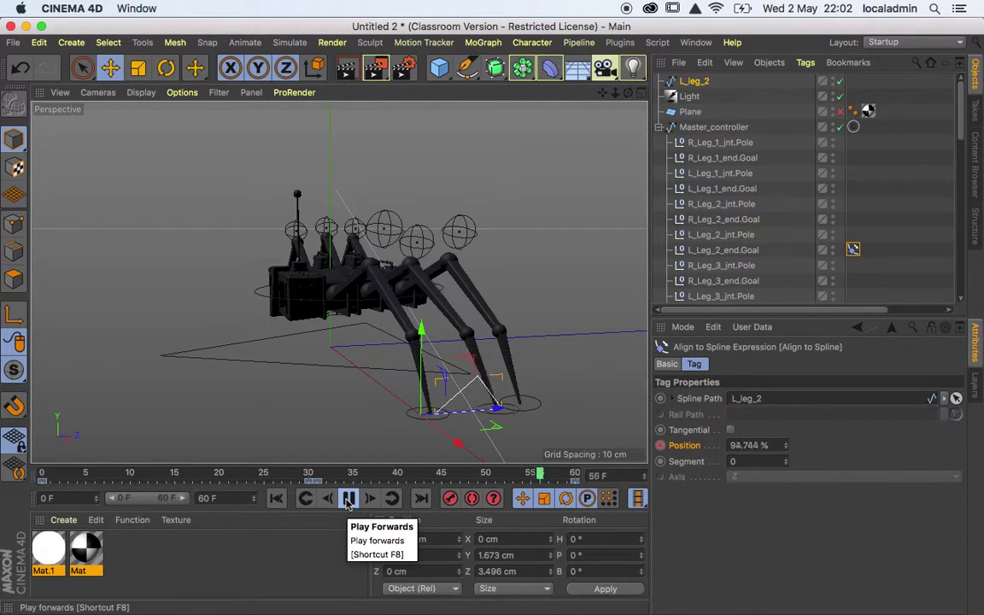
{"action": "left_click", "coordinate": [349, 500]}
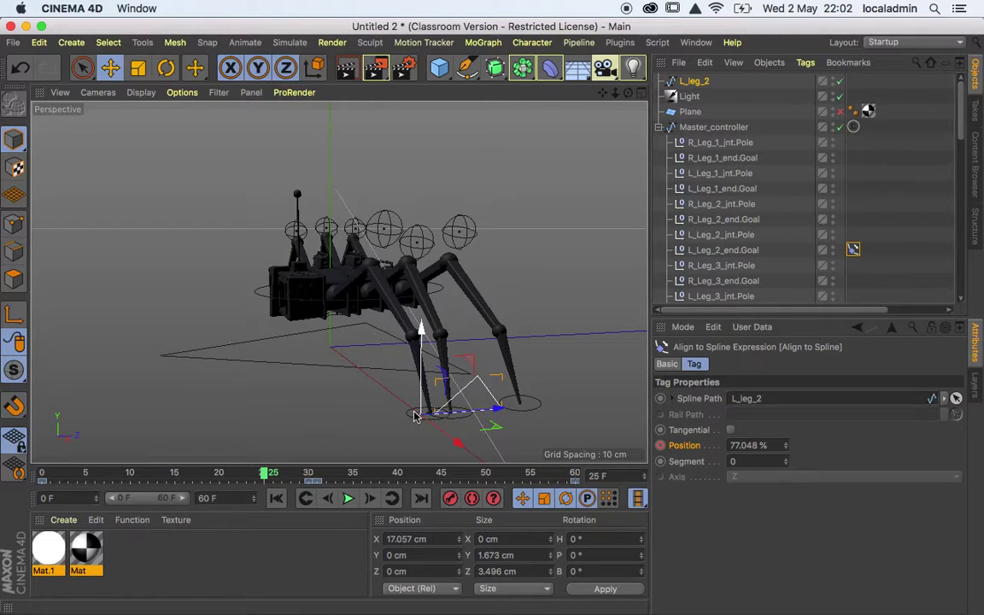
Examine the F-curve of the Align to Spline tag's Position and close the Timeline window.
{"action": "right_click", "coordinate": [854, 251]}
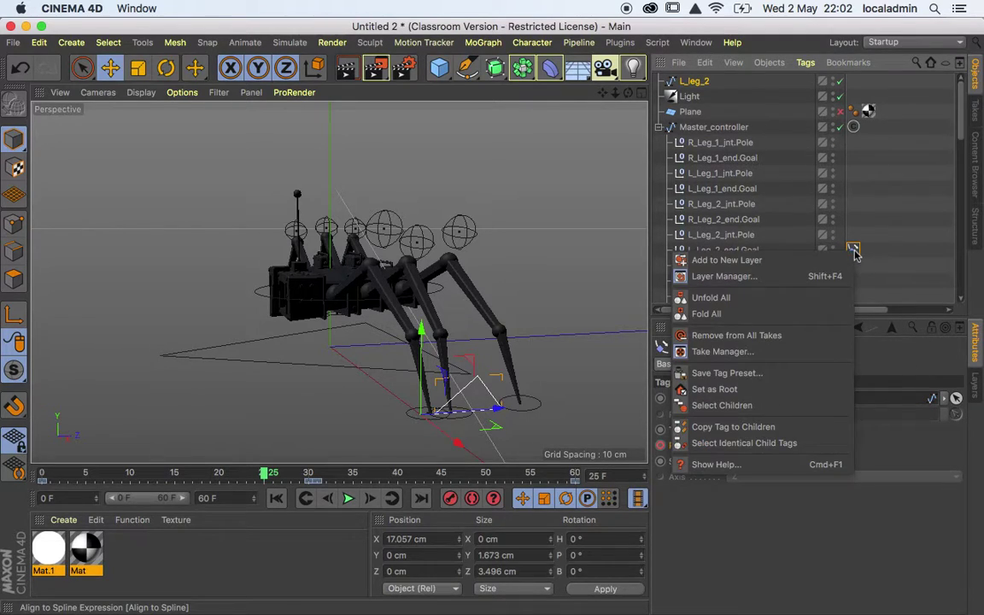
{"action": "left_click", "coordinate": [782, 538]}
{"action": "right_click", "coordinate": [683, 446]}
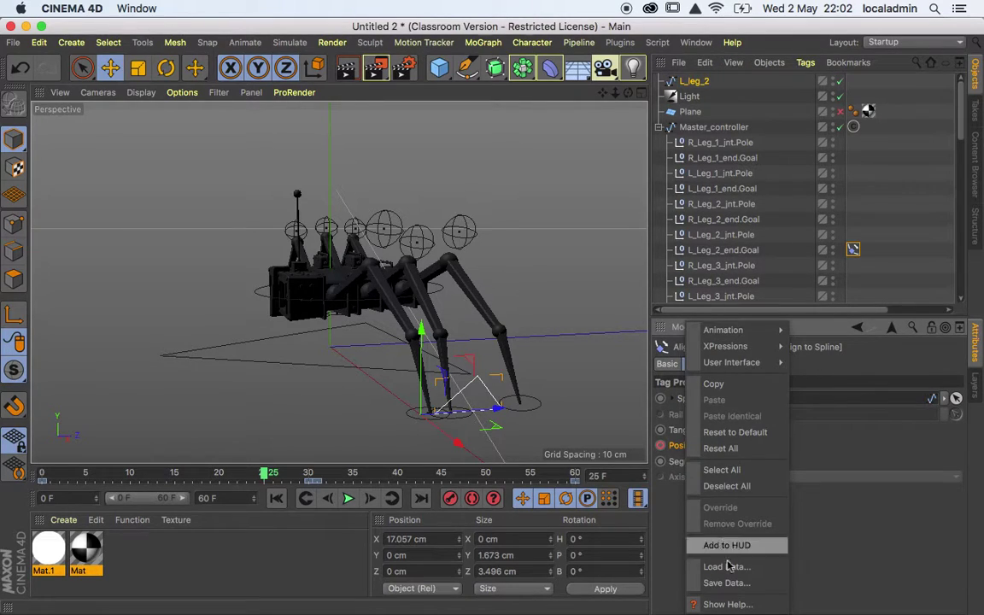
{"action": "mouse_move", "coordinate": [747, 343]}
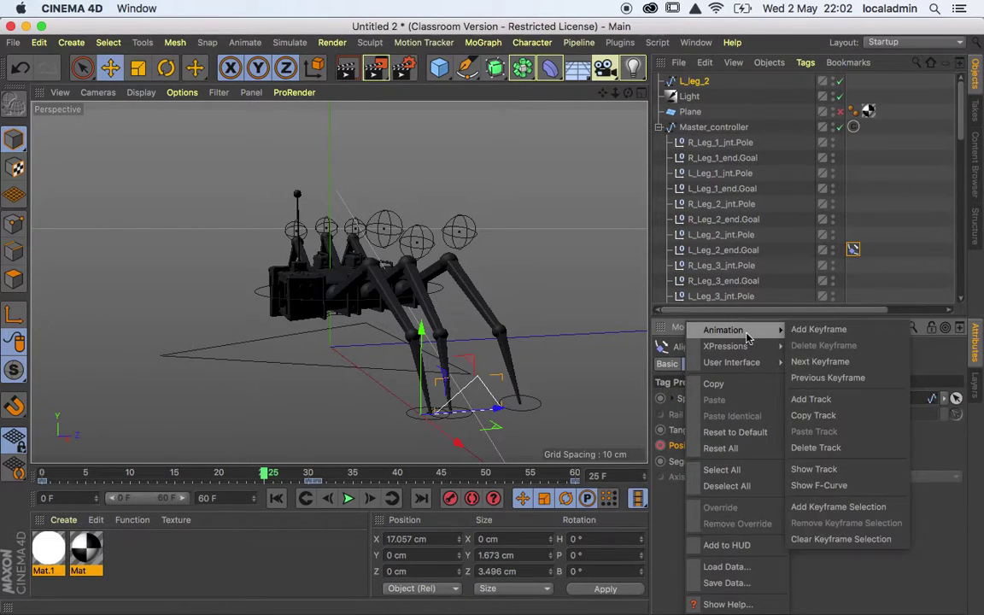
{"action": "left_click", "coordinate": [854, 492]}
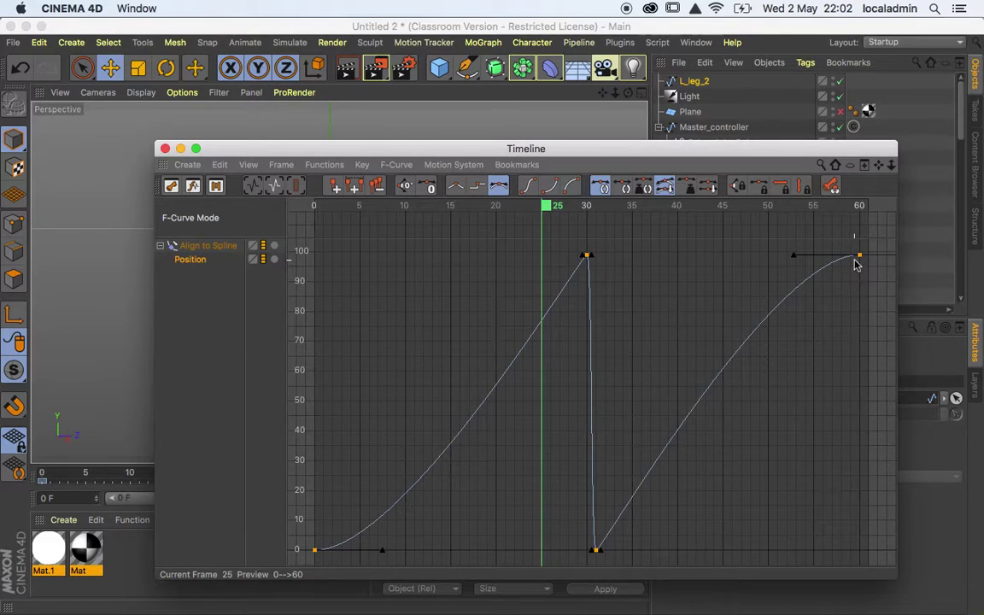
{"action": "mouse_move", "coordinate": [833, 270]}
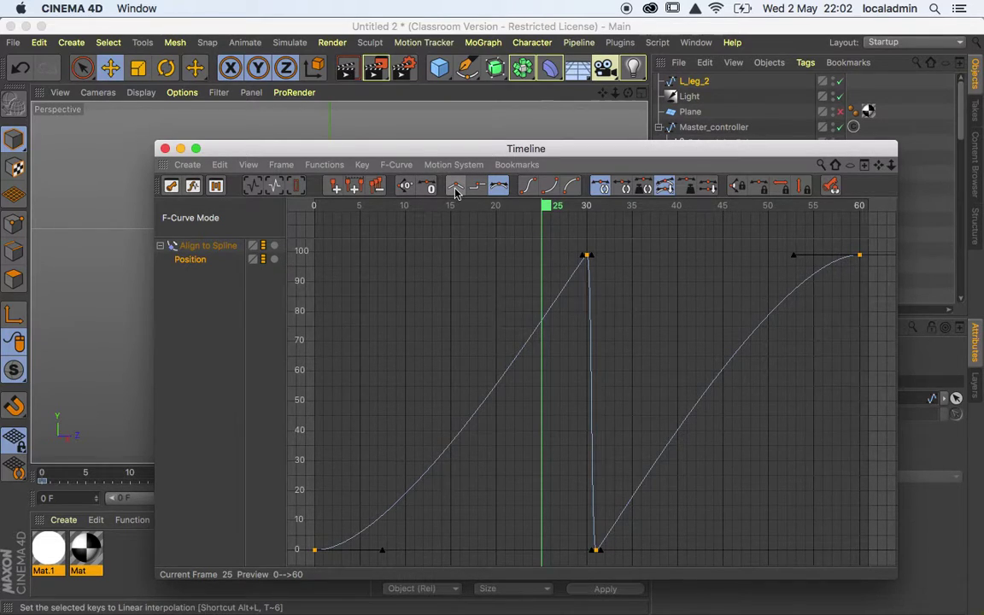
{"action": "left_click", "coordinate": [166, 150]}
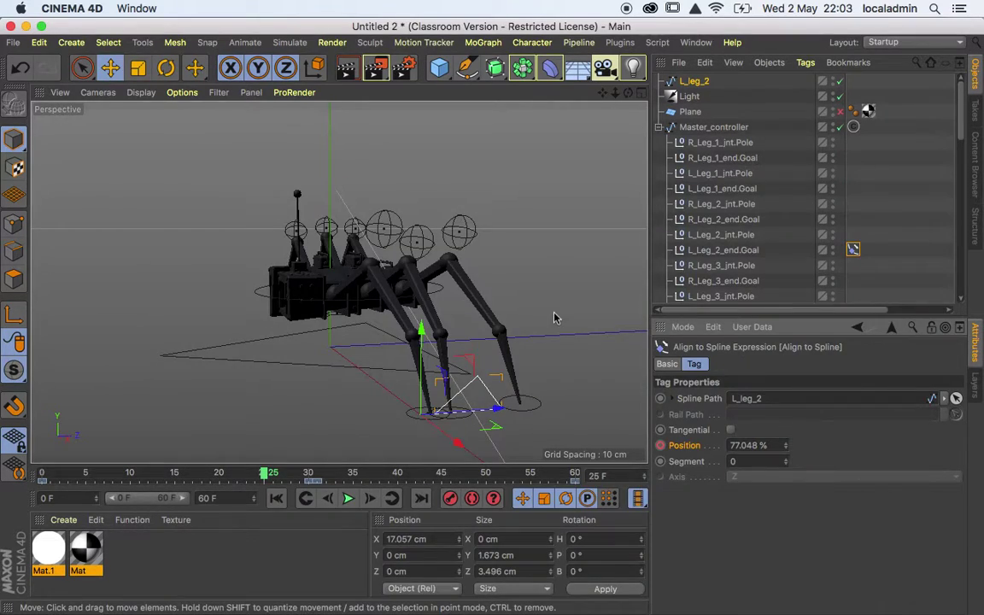
Duplicate the L_leg_2 spline twice and rename the first copy as L_leg_1.
{"action": "left_click", "coordinate": [696, 82]}
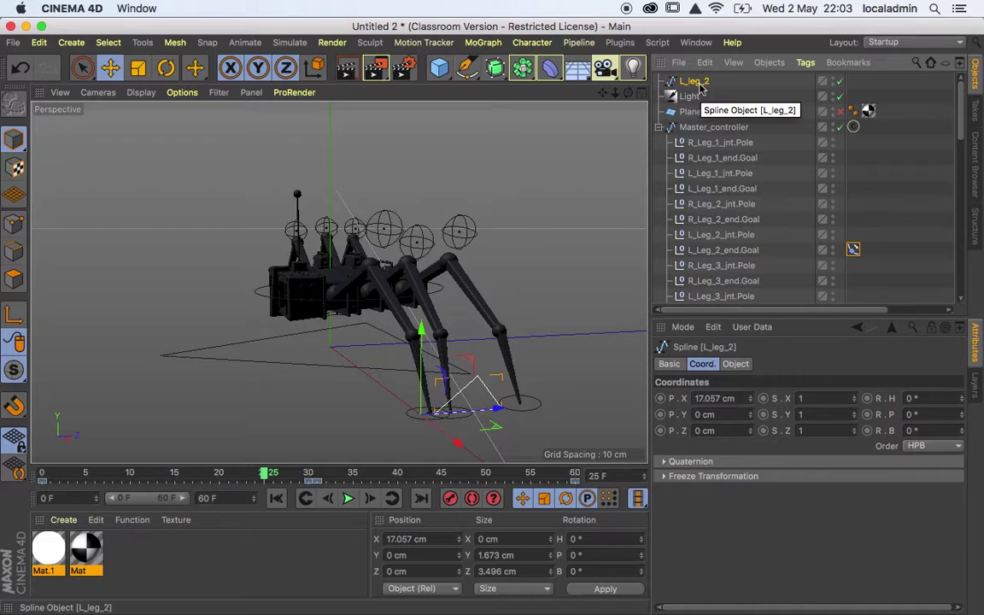
{"action": "left_click_drag", "start_coordinate": [698, 82], "coordinate": [708, 82]}
{"action": "double_click", "coordinate": [700, 96]}
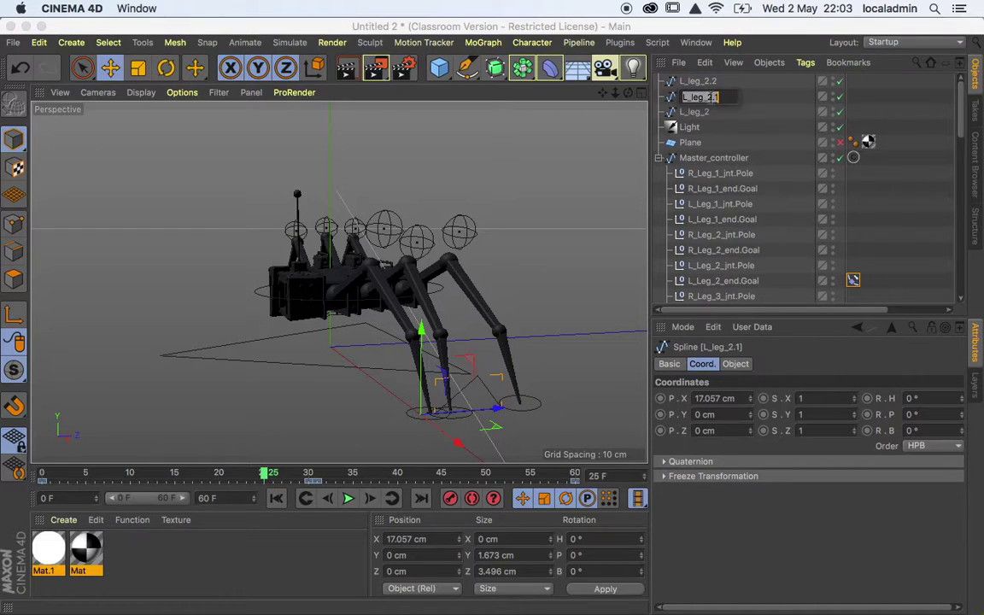
{"action": "left_click", "coordinate": [732, 96]}
{"action": "type", "text": "1"}
{"action": "key", "text": "Return"}
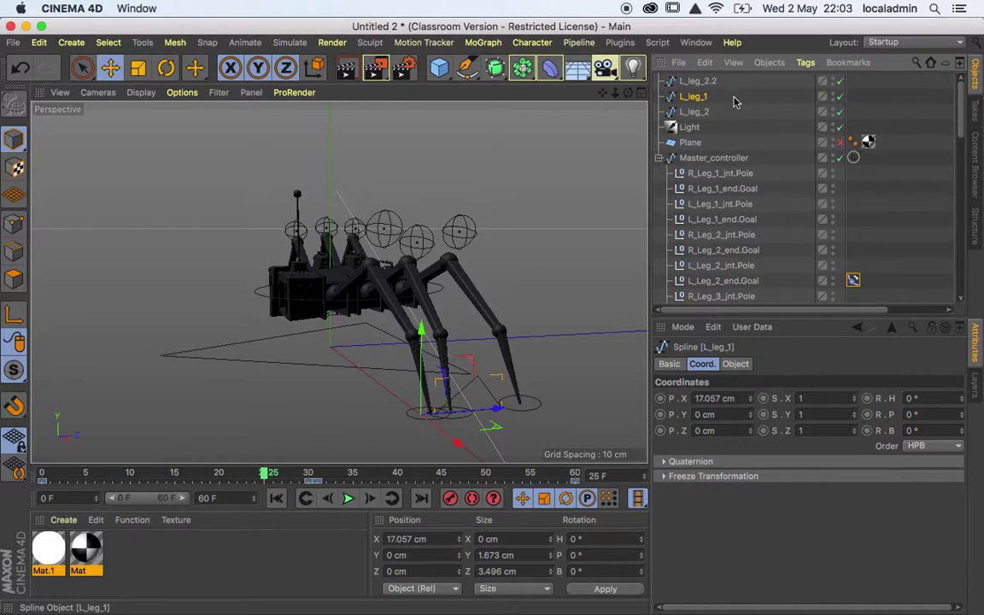
Rename the remaining copy of the L_leg_2 spline as L_leg_3.
{"action": "left_click", "coordinate": [710, 83]}
{"action": "double_click", "coordinate": [710, 83]}
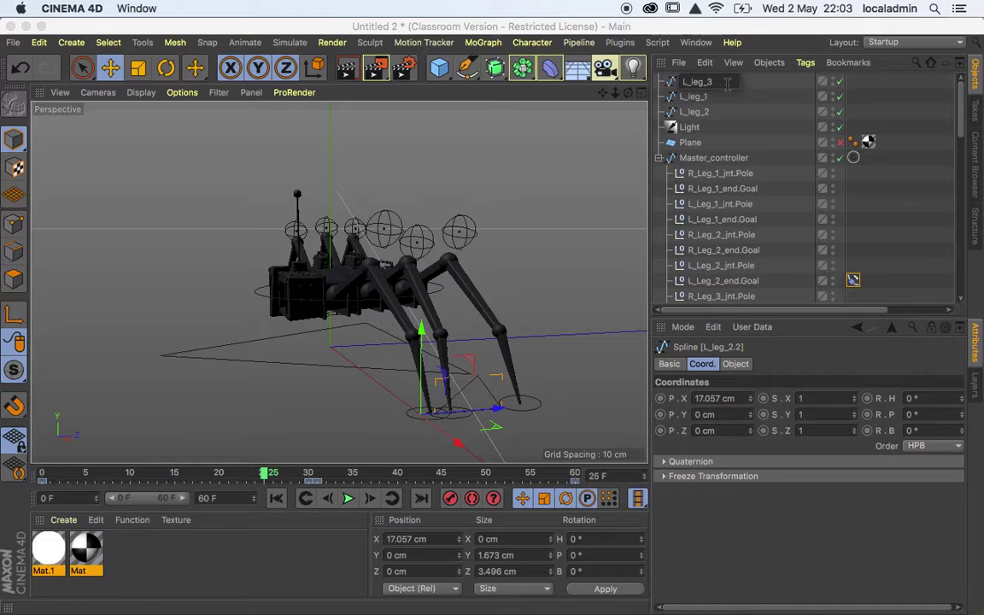
{"action": "type", "text": "3"}
{"action": "key", "text": "Return"}
Move the L_leg_1 spline along Z to about -3.6 cm, so its end corner meets the front leg's foot.
{"action": "left_click", "coordinate": [701, 96]}
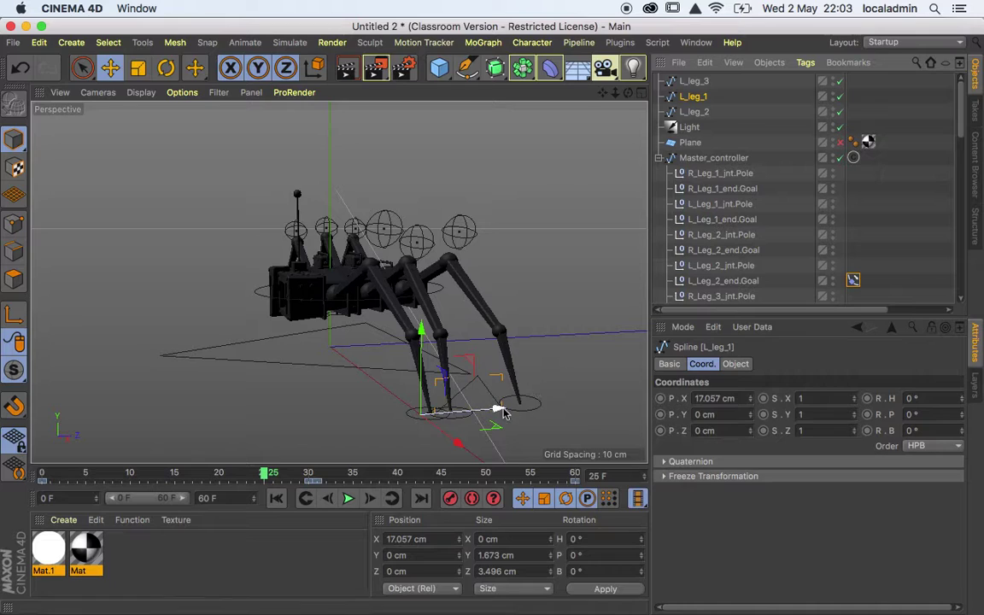
{"action": "left_click_drag", "start_coordinate": [501, 410], "coordinate": [430, 409]}
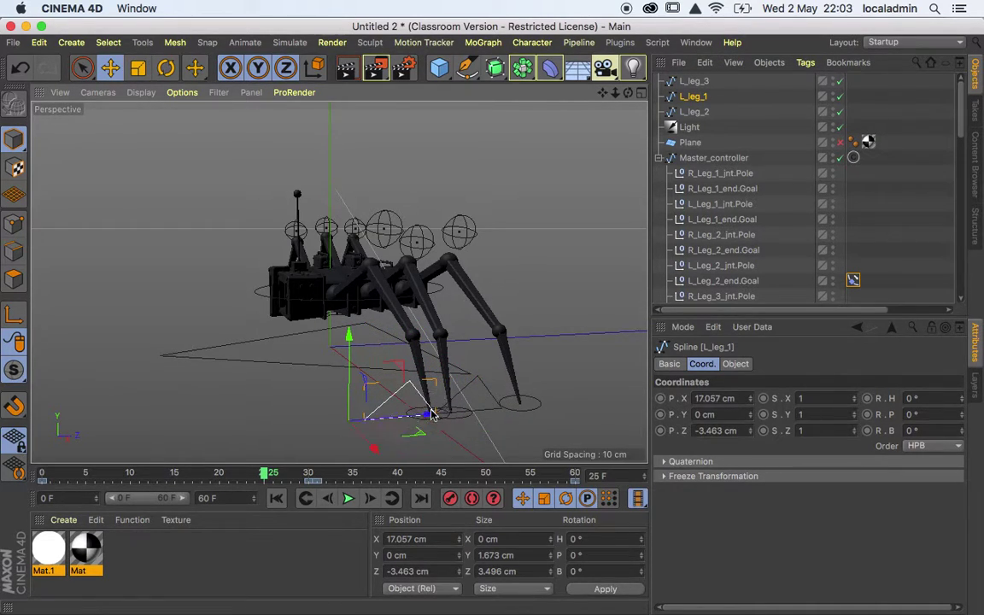
{"action": "left_click_drag", "start_coordinate": [481, 384], "coordinate": [448, 435], "text": "alt"}
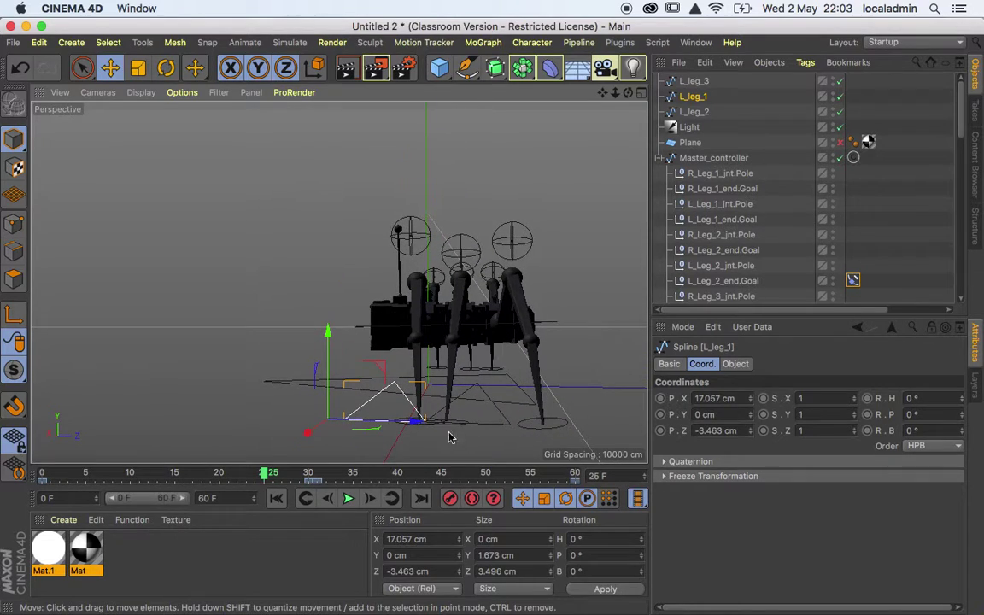
{"action": "scroll", "coordinate": [425, 417], "scroll_direction": "up", "scroll_amount": 3}
{"action": "scroll", "coordinate": [425, 417], "scroll_direction": "up", "scroll_amount": 2}
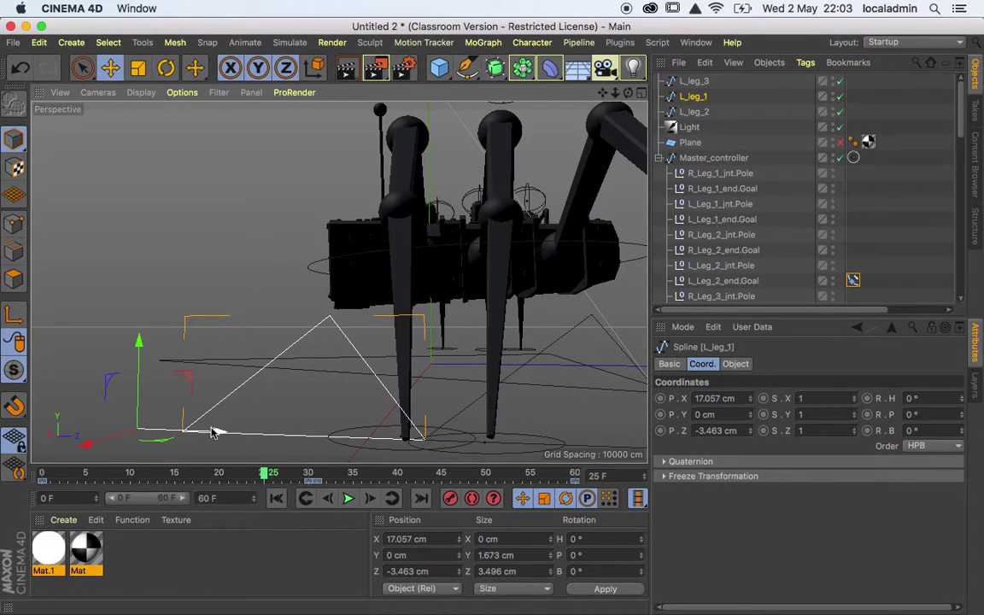
{"action": "left_click_drag", "start_coordinate": [215, 433], "coordinate": [206, 434]}
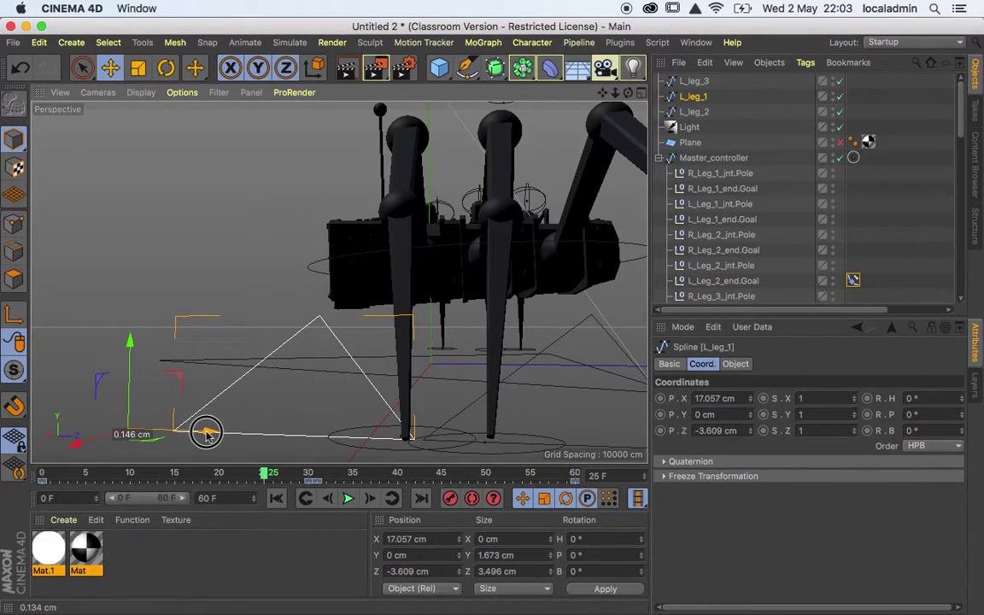
Move the L_leg_3 spline to the rear leg's foot, at about Z 3.57 cm and X 16.5 cm.
{"action": "left_click", "coordinate": [606, 380]}
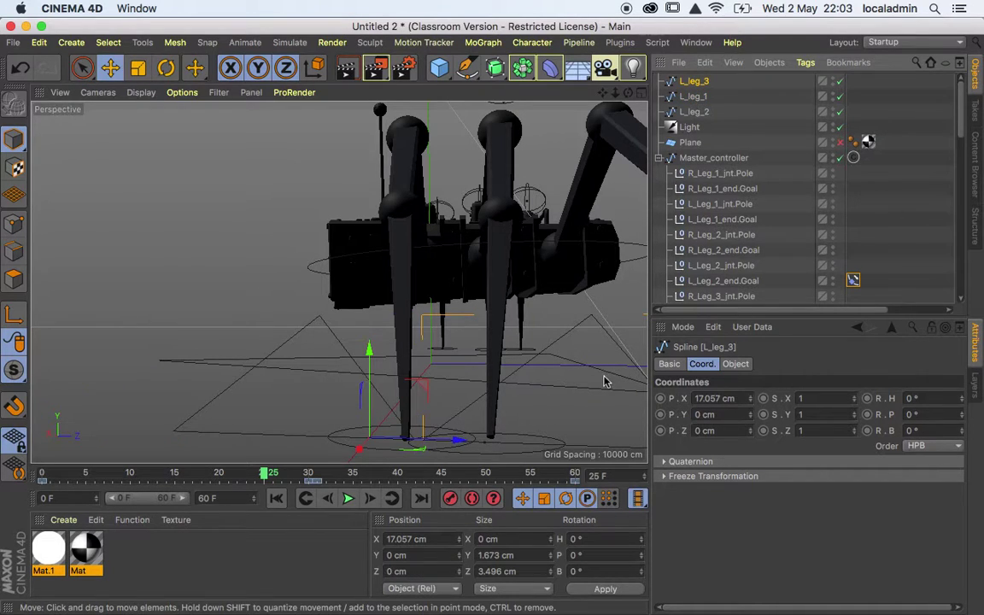
{"action": "left_click_drag", "start_coordinate": [584, 367], "coordinate": [460, 425], "text": "alt"}
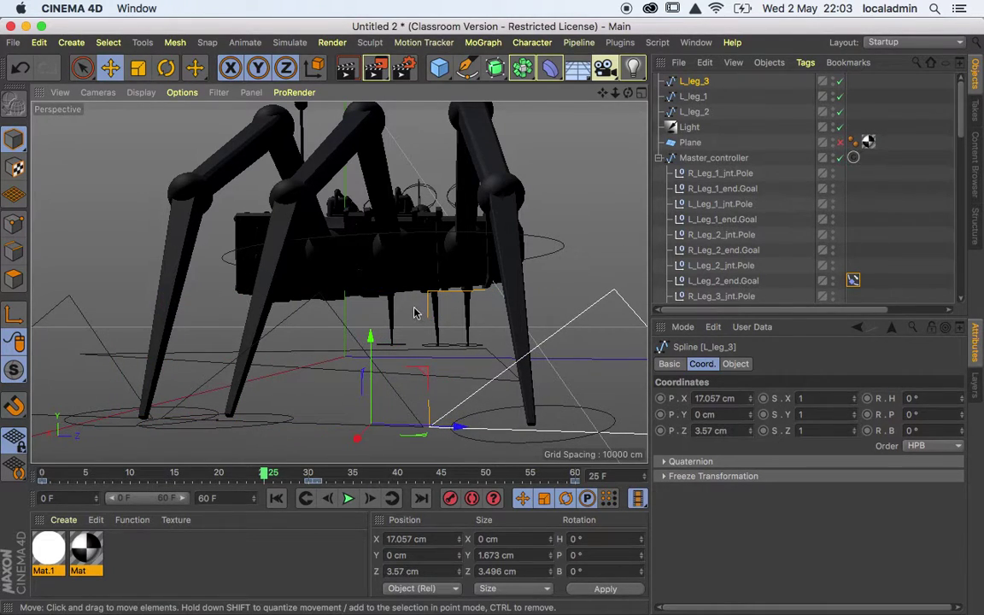
{"action": "left_click_drag", "start_coordinate": [347, 310], "coordinate": [575, 352], "text": "alt"}
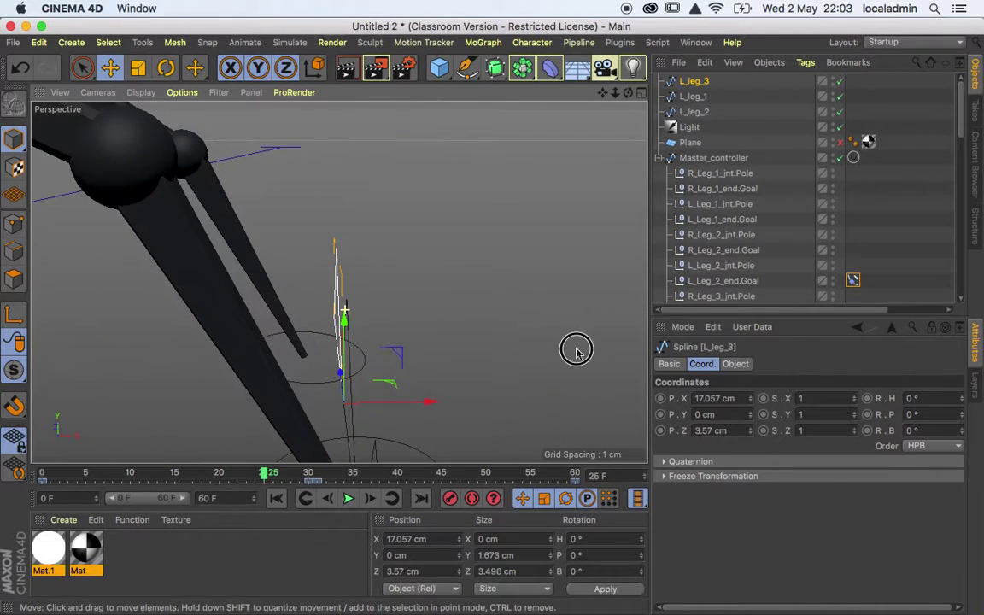
{"action": "left_click_drag", "start_coordinate": [431, 400], "coordinate": [391, 399]}
{"action": "scroll", "coordinate": [472, 363], "scroll_direction": "down", "scroll_amount": 5}
{"action": "left_click_drag", "start_coordinate": [472, 363], "coordinate": [494, 432], "text": "alt"}
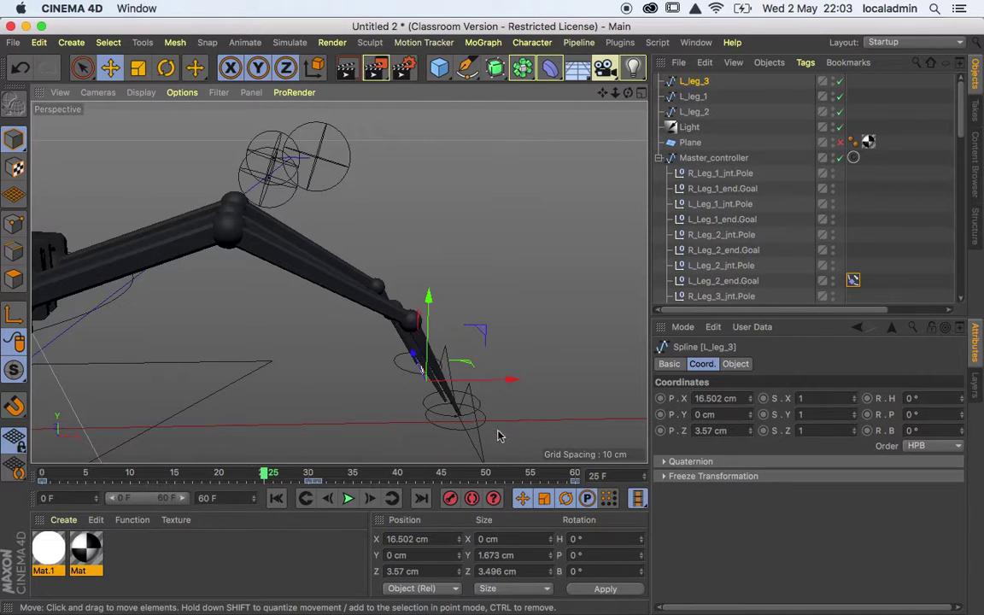
Add an Align to Spline tag to L_Leg_1_end.Goal and set L_leg_1 as its Spline Path.
{"action": "left_click", "coordinate": [698, 101]}
{"action": "left_click_drag", "start_coordinate": [568, 351], "coordinate": [495, 332], "text": "alt"}
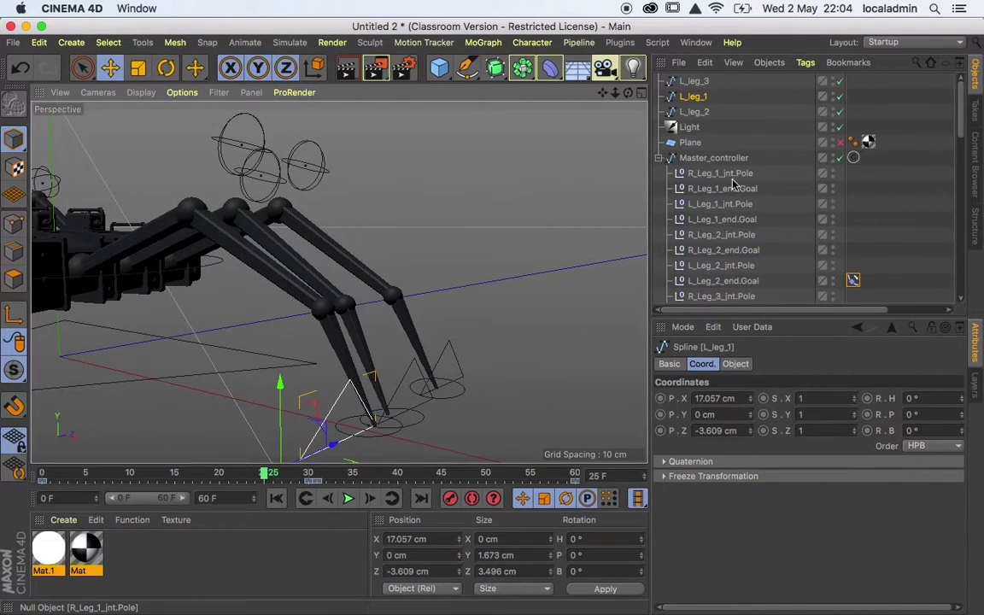
{"action": "left_click", "coordinate": [737, 219]}
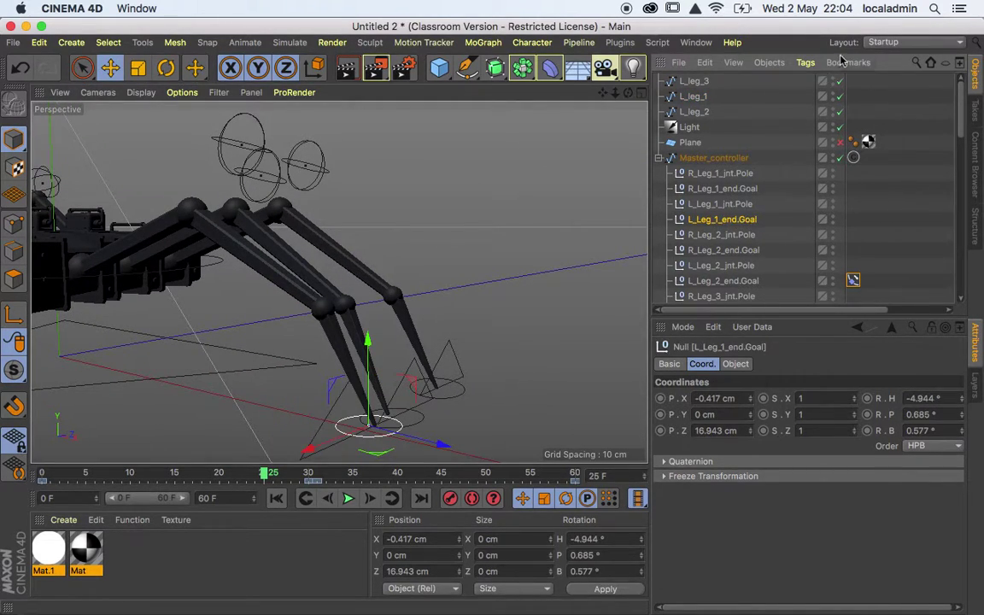
{"action": "left_click", "coordinate": [805, 63]}
{"action": "mouse_move", "coordinate": [831, 88]}
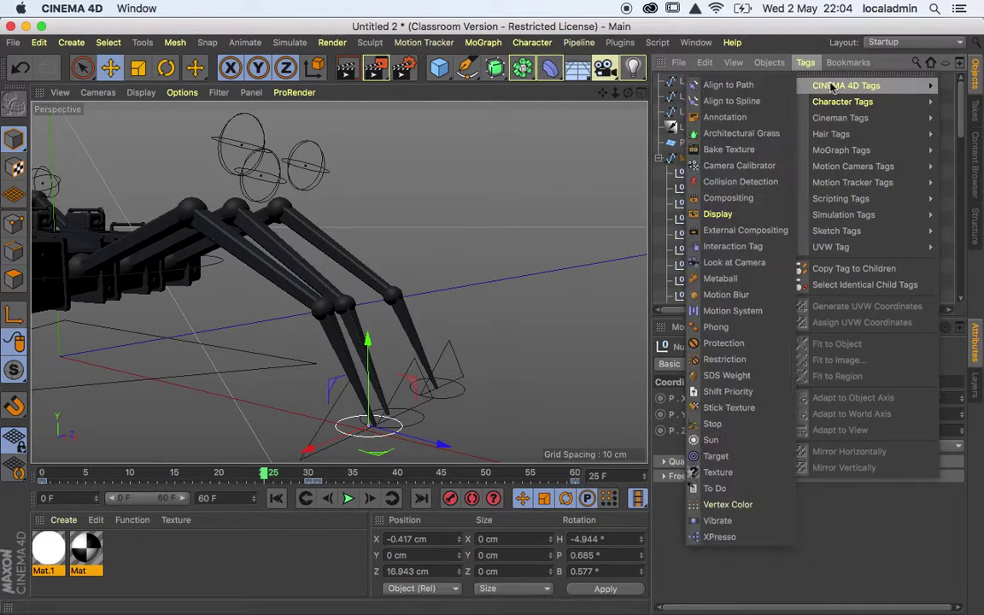
{"action": "left_click", "coordinate": [736, 100]}
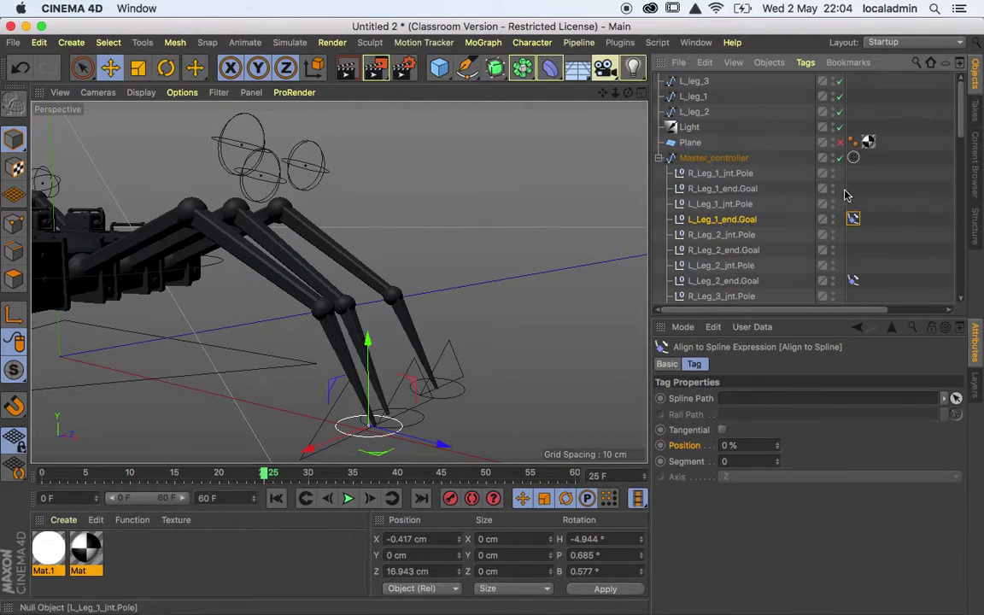
{"action": "left_click", "coordinate": [698, 98]}
{"action": "left_click_drag", "start_coordinate": [699, 97], "coordinate": [809, 398]}
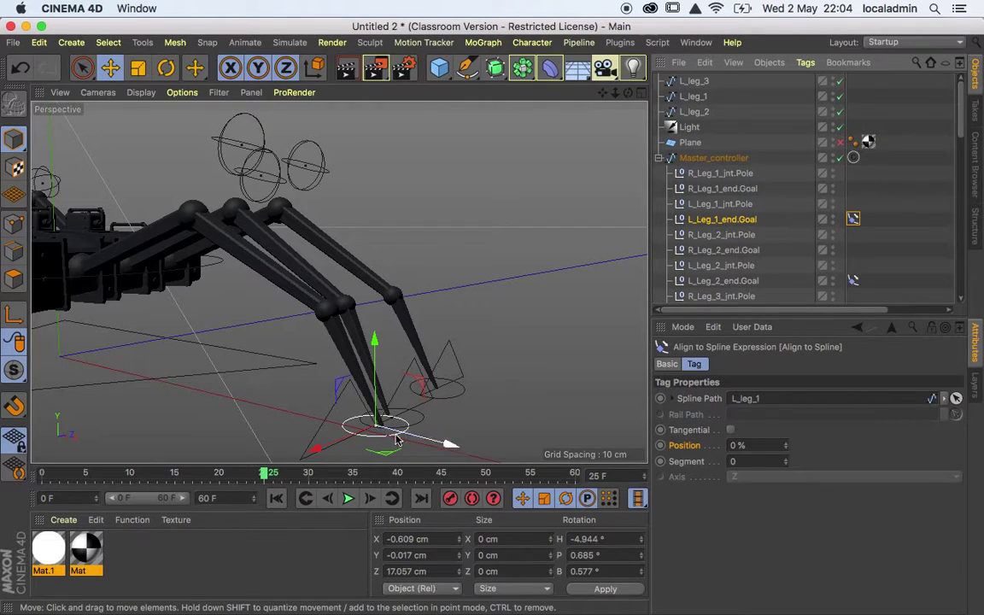
Return to frame 0 and adjust the L_Leg_1_end.Goal tag's Position along the L_leg_1 spline to 66 %.
{"action": "left_click", "coordinate": [277, 499]}
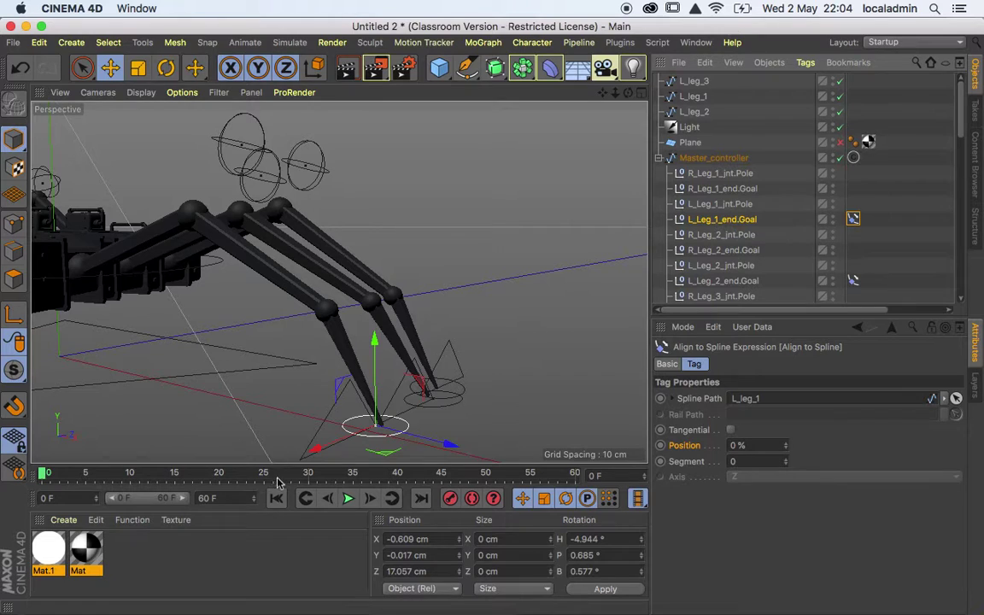
{"action": "left_click_drag", "start_coordinate": [785, 445], "coordinate": [785, 389]}
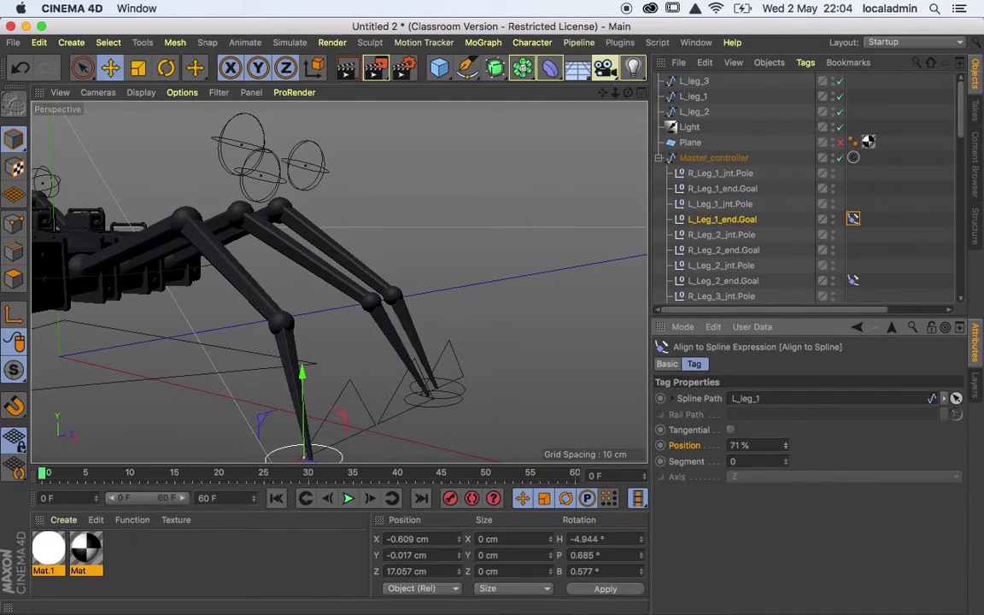
{"action": "left_click", "coordinate": [786, 449]}
{"action": "left_click", "coordinate": [786, 449]}
{"action": "left_click", "coordinate": [786, 449]}
{"action": "left_click", "coordinate": [785, 450]}
{"action": "left_click", "coordinate": [786, 449]}
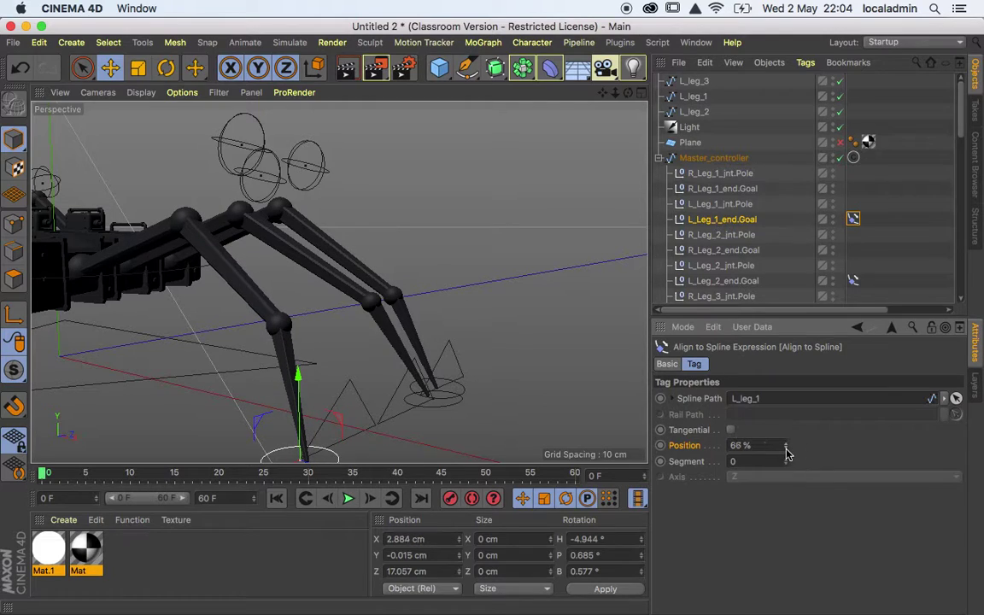
{"action": "left_click", "coordinate": [785, 449]}
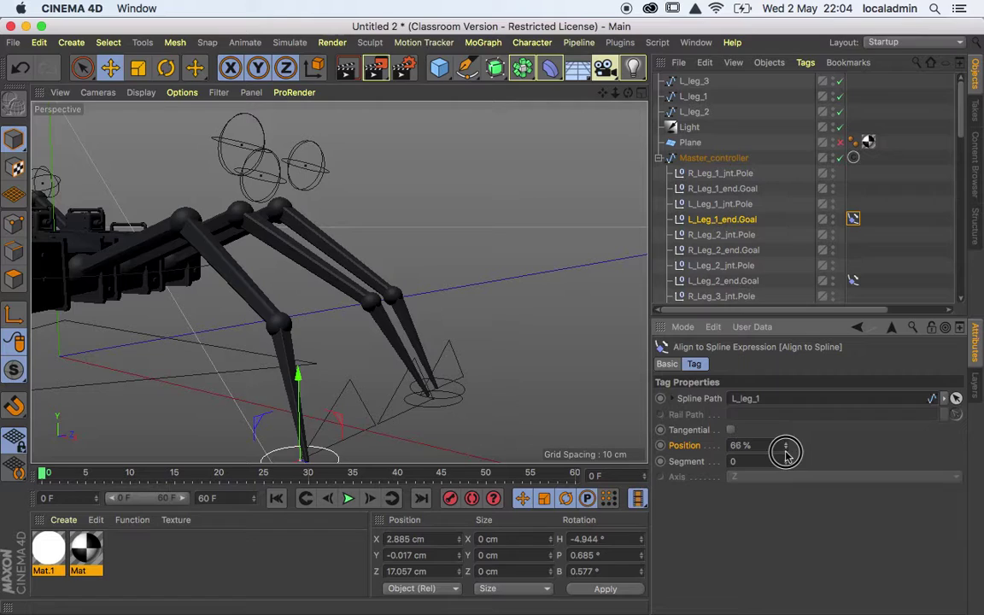
Set the front leg goal's spline Position to 70 % and keyframe it at frame 0.
{"action": "left_click_drag", "start_coordinate": [786, 450], "coordinate": [645, 438]}
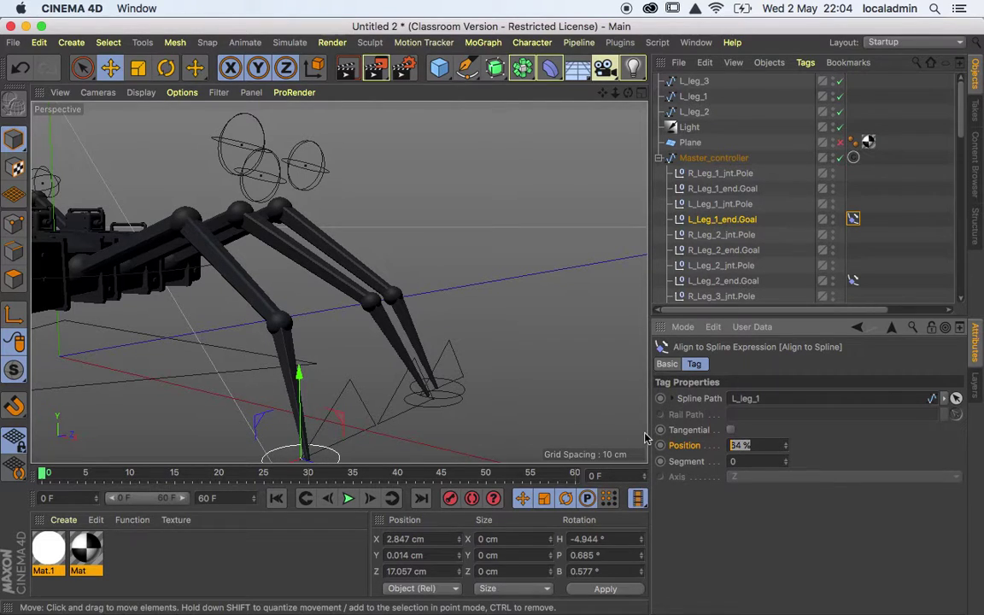
{"action": "type", "text": "70"}
{"action": "key", "text": "Return"}
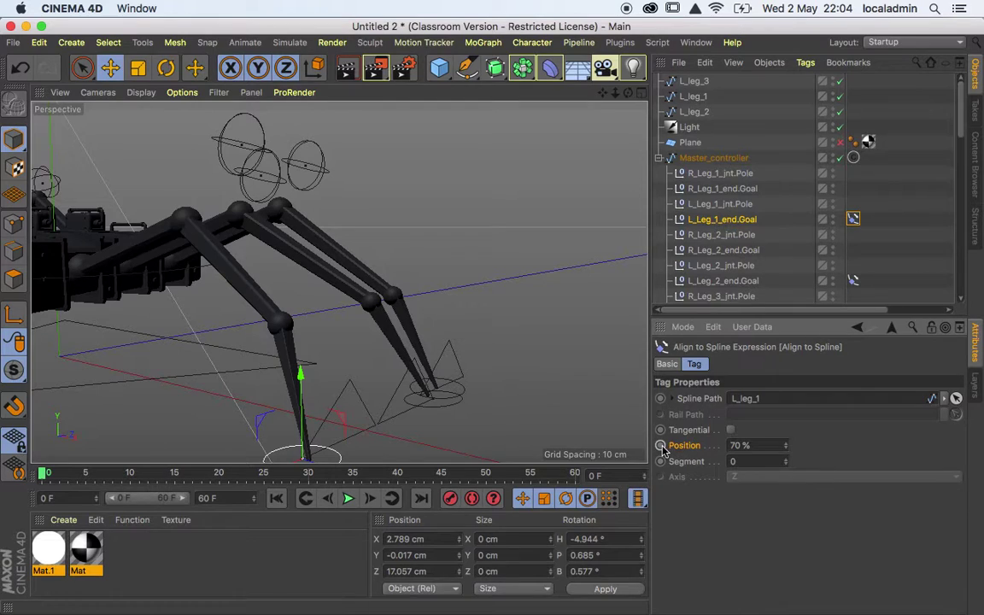
{"action": "left_click", "coordinate": [662, 445]}
{"action": "left_click", "coordinate": [312, 474]}
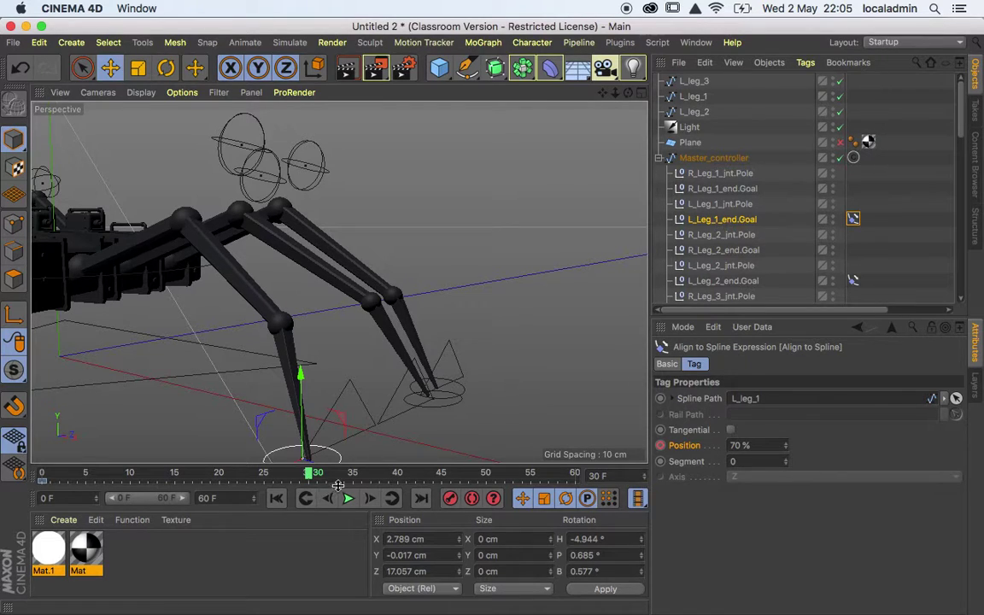
Change the front leg goal's spline Position at frame 0 to 67 % and update its keyframe.
{"action": "left_click_drag", "start_coordinate": [311, 478], "coordinate": [30, 471]}
{"action": "left_click", "coordinate": [765, 448]}
{"action": "type", "text": "6"}
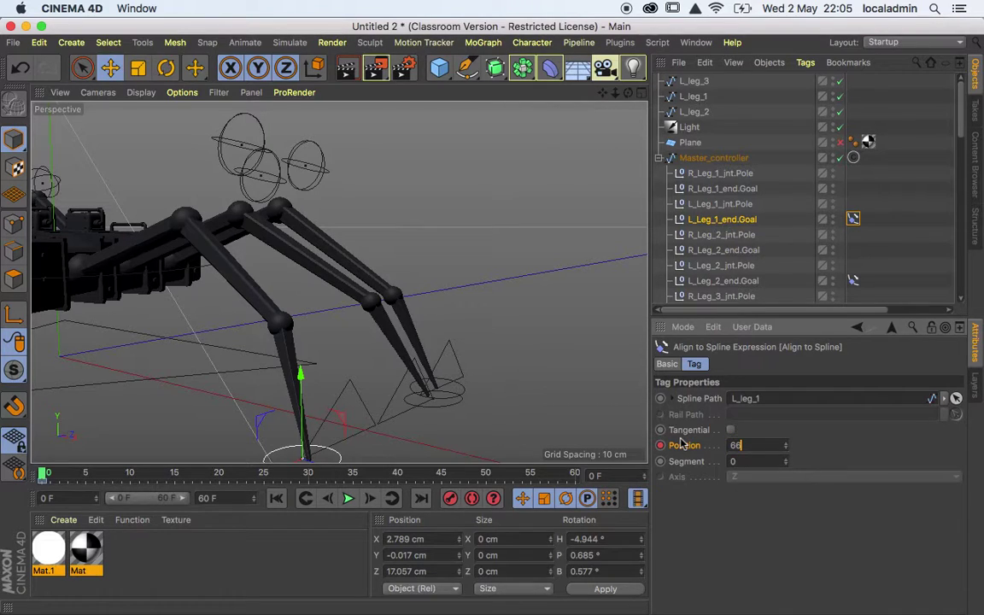
{"action": "type", "text": "7"}
{"action": "left_click", "coordinate": [661, 445]}
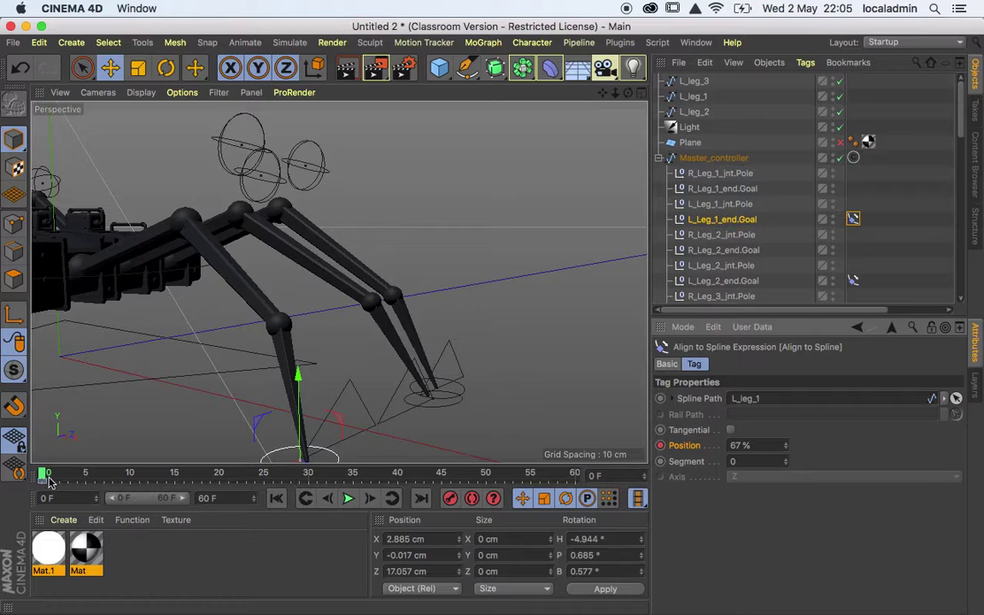
At frame 10, set the front leg goal's spline Position to 99 % and keyframe it.
{"action": "left_click_drag", "start_coordinate": [48, 479], "coordinate": [135, 472]}
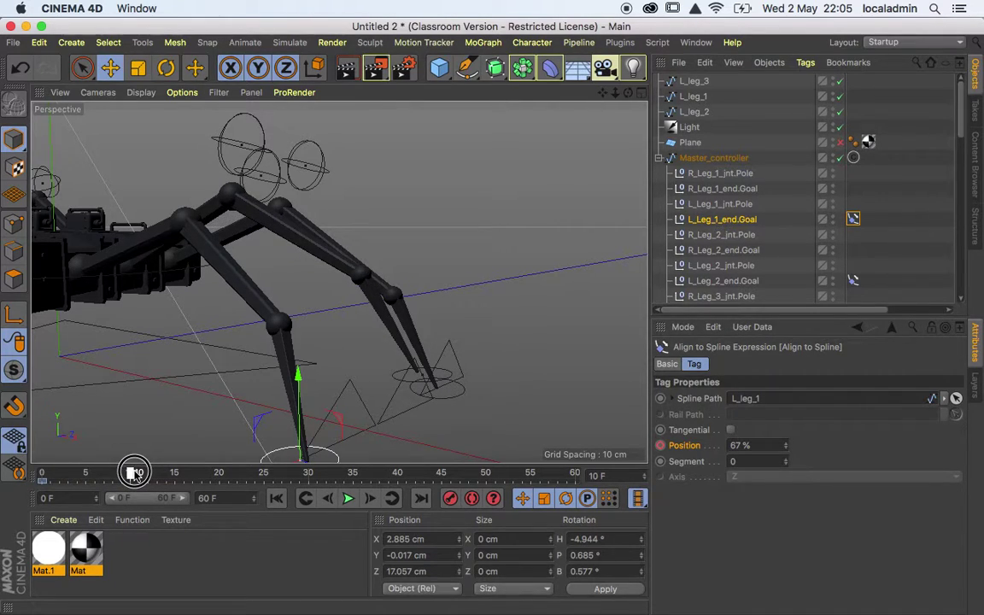
{"action": "left_click", "coordinate": [671, 445]}
{"action": "type", "text": "99"}
{"action": "key", "text": "Return"}
{"action": "left_click", "coordinate": [660, 445]}
Keyframe the front leg goal's spline Position at 0 % on frame 11.
{"action": "left_click", "coordinate": [368, 498]}
{"action": "left_click_drag", "start_coordinate": [767, 447], "coordinate": [687, 446]}
{"action": "type", "text": "0"}
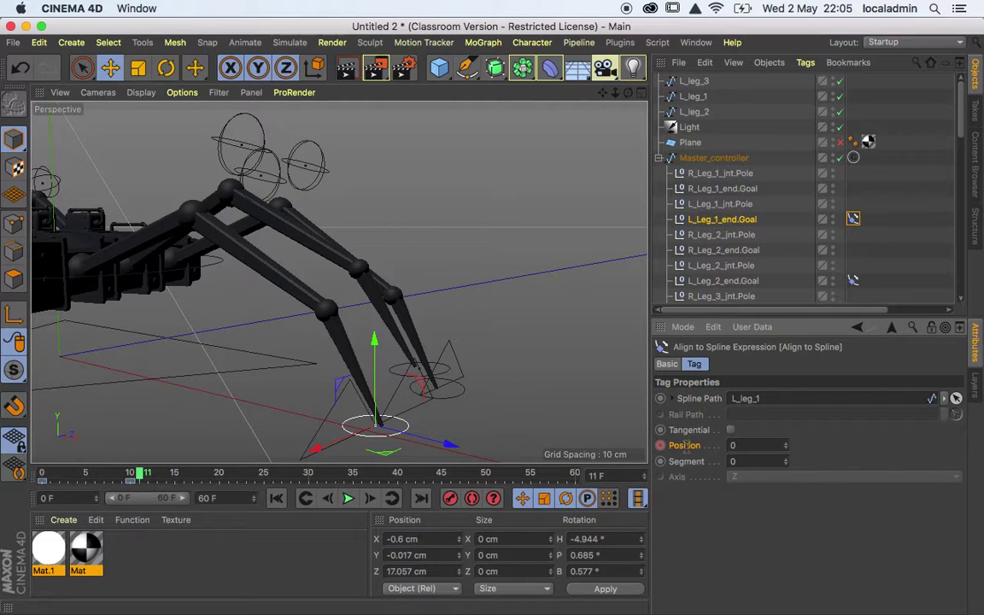
{"action": "left_click", "coordinate": [660, 445]}
At frame 30, keyframe the front leg goal's spline Position at 66 %.
{"action": "left_click_drag", "start_coordinate": [144, 479], "coordinate": [314, 475]}
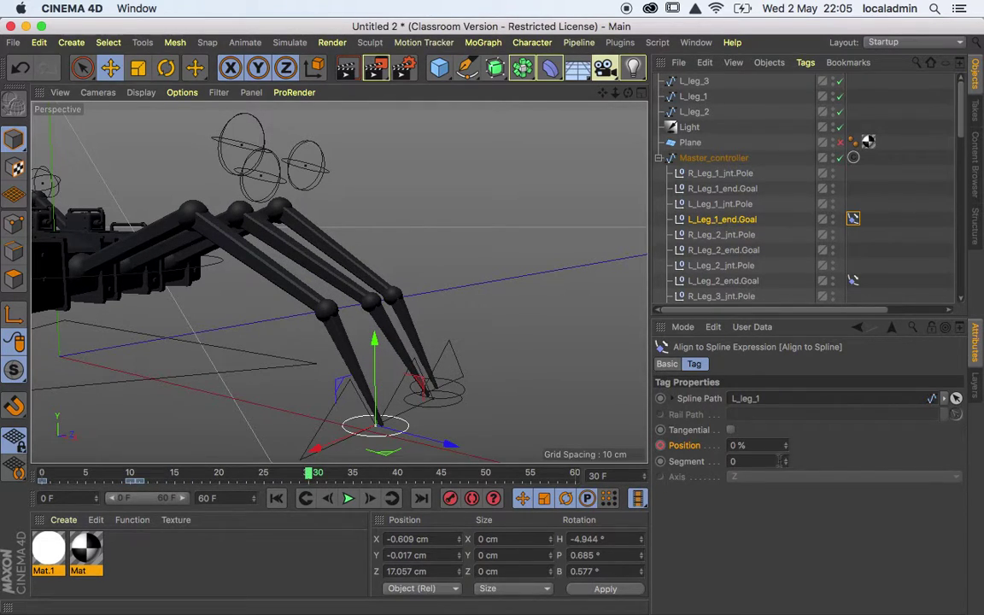
{"action": "left_click_drag", "start_coordinate": [765, 445], "coordinate": [716, 445]}
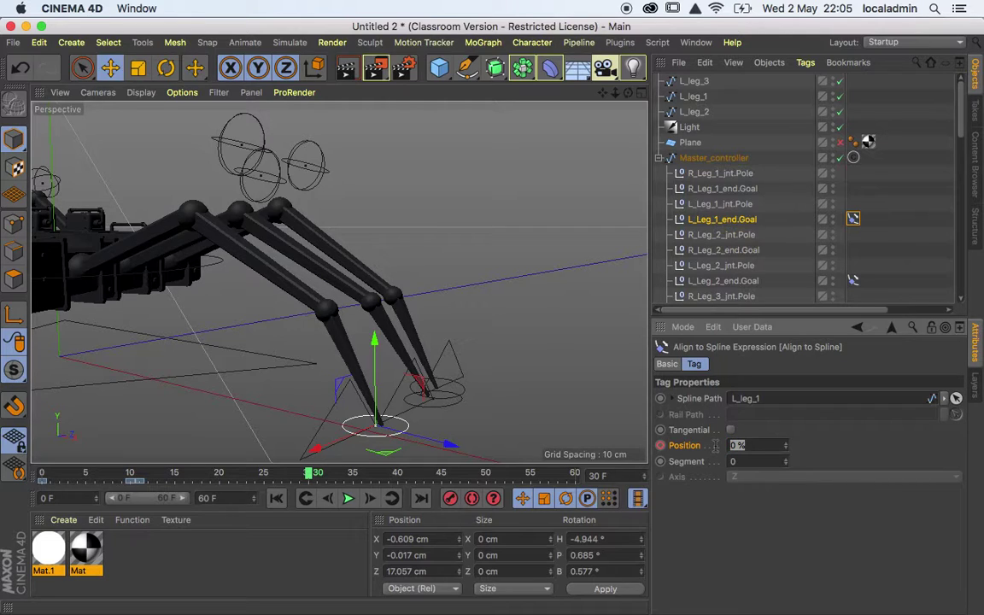
{"action": "key", "text": "Return"}
{"action": "left_click", "coordinate": [661, 447]}
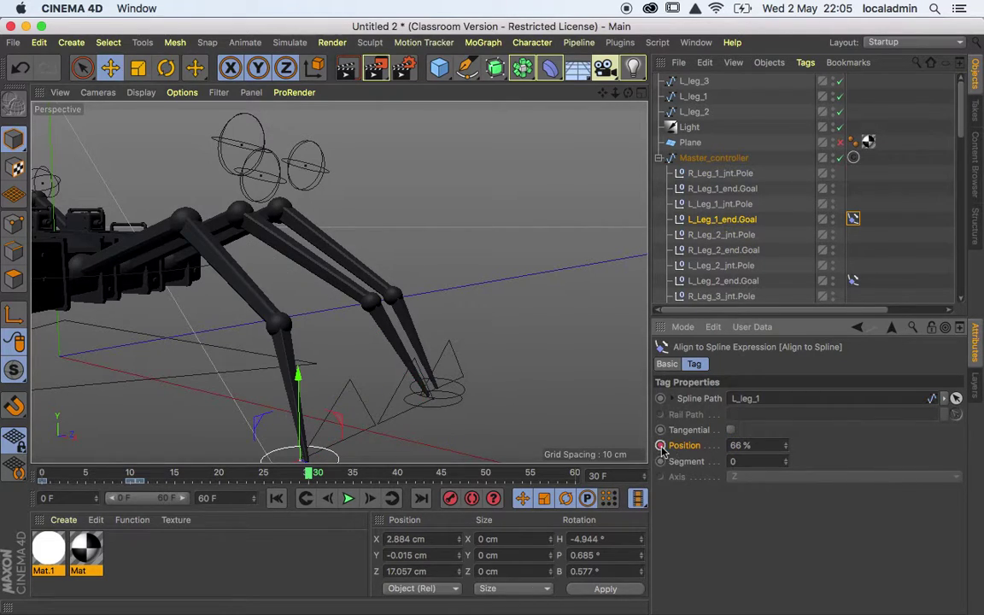
Play the animation from the start to check the front leg's motion against the middle leg.
{"action": "left_click", "coordinate": [276, 499]}
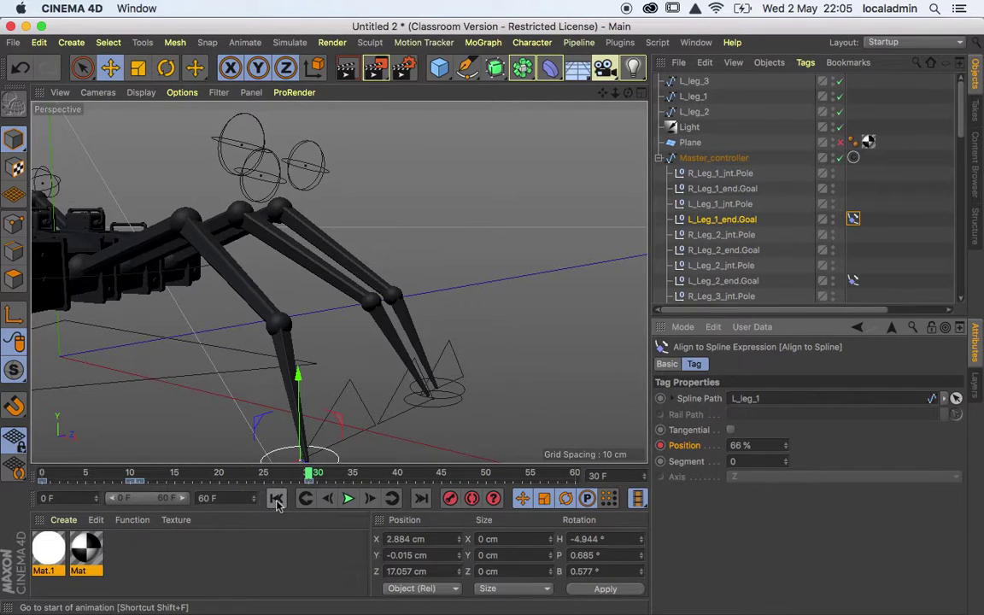
{"action": "left_click", "coordinate": [348, 499]}
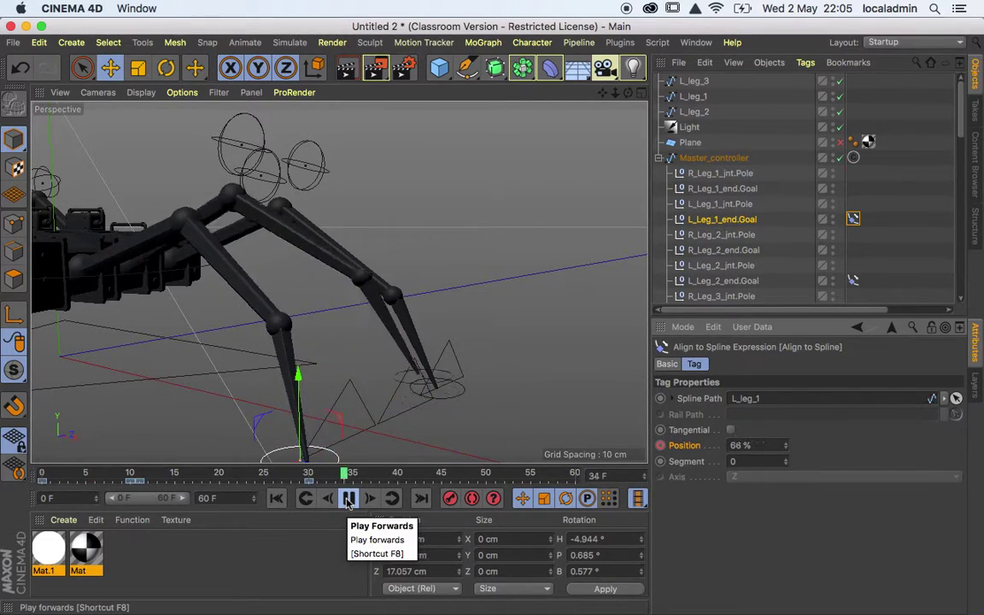
{"action": "left_click", "coordinate": [348, 499]}
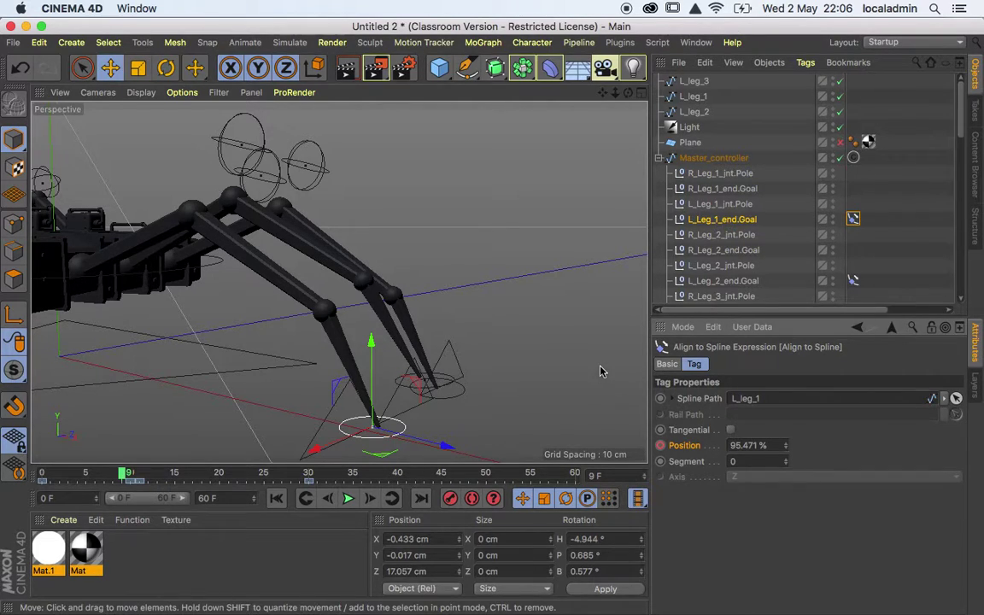
Switch to the Animate layout and inspect the Align to Spline Position track as an F-curve and in the dope sheet.
{"action": "left_click", "coordinate": [903, 44]}
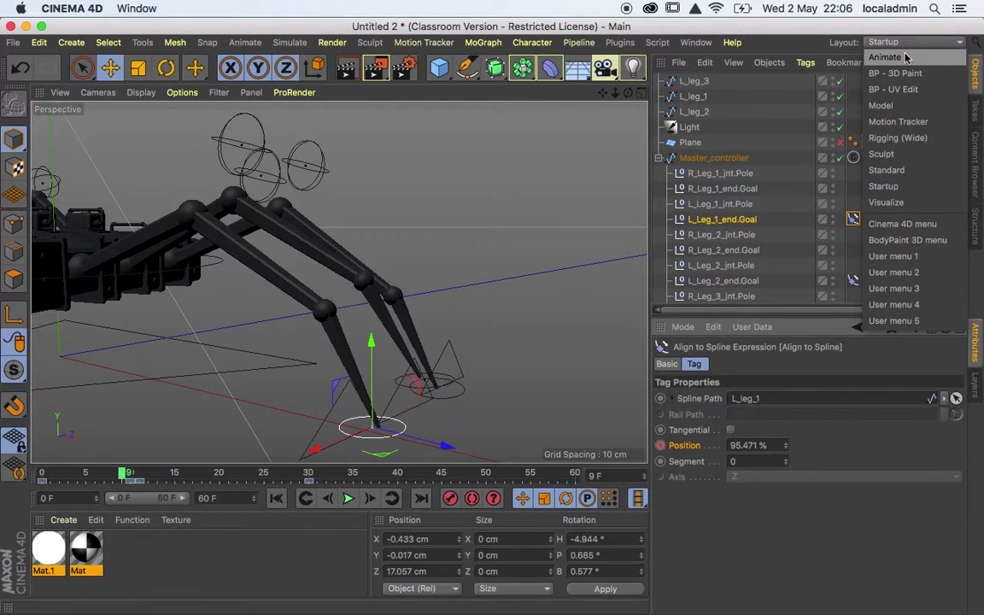
{"action": "left_click", "coordinate": [885, 58]}
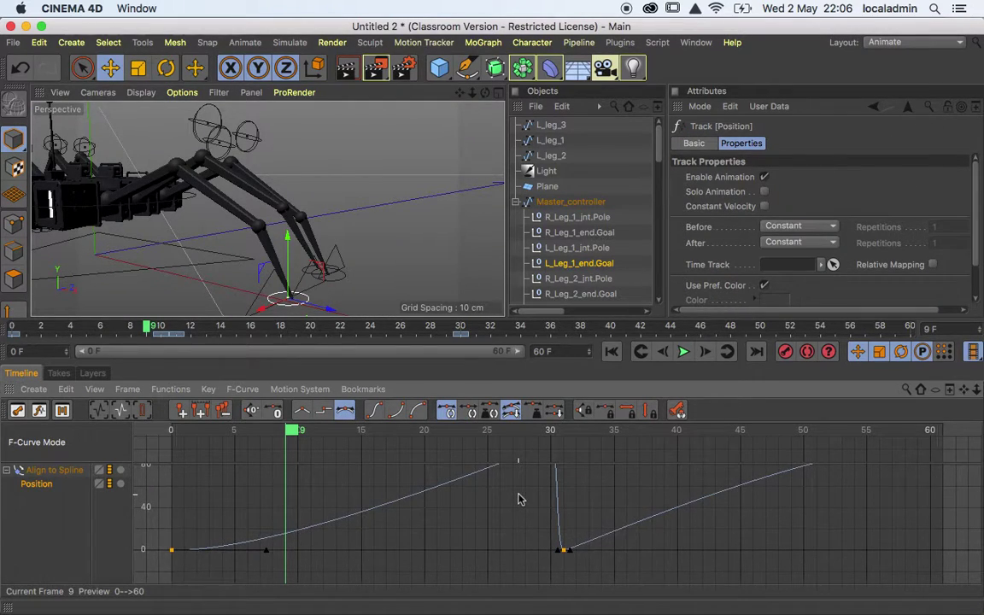
{"action": "scroll", "coordinate": [515, 495], "scroll_direction": "down", "scroll_amount": 10}
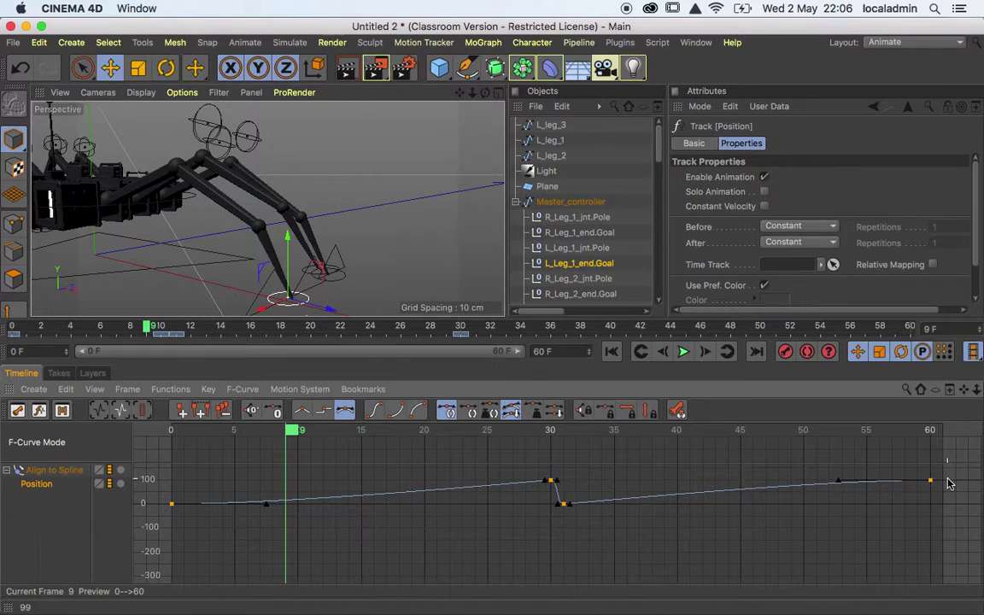
{"action": "left_click", "coordinate": [62, 412]}
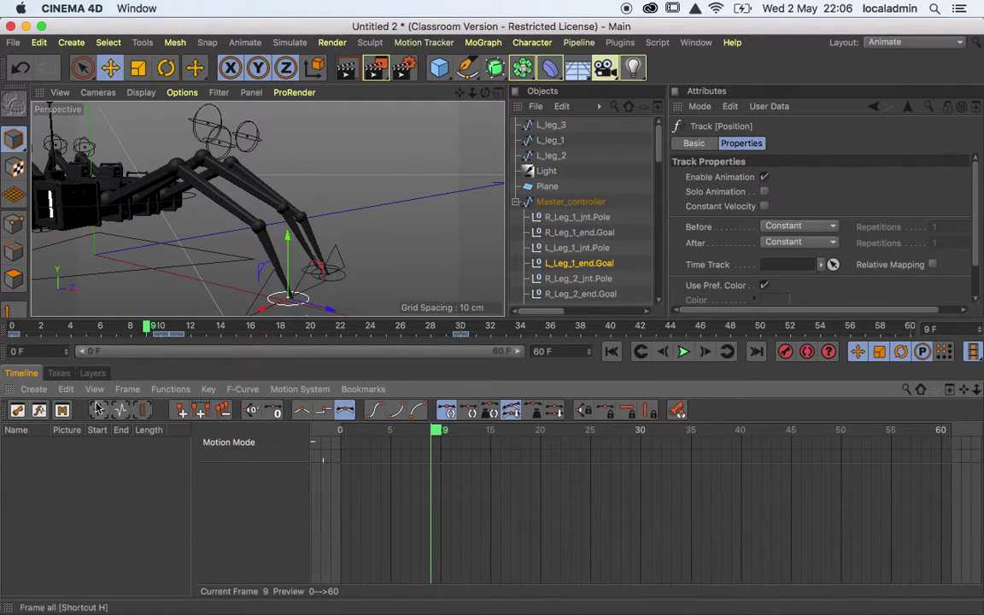
{"action": "left_click", "coordinate": [17, 412]}
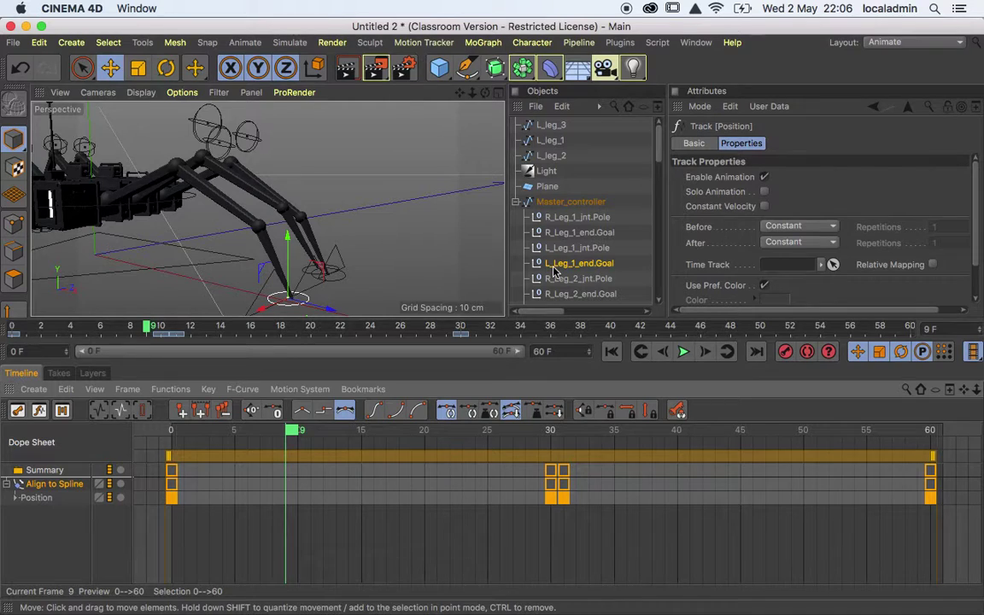
Shorten the animation to end at frame 30 and play it back to check the leg motion.
{"action": "left_click", "coordinate": [683, 352]}
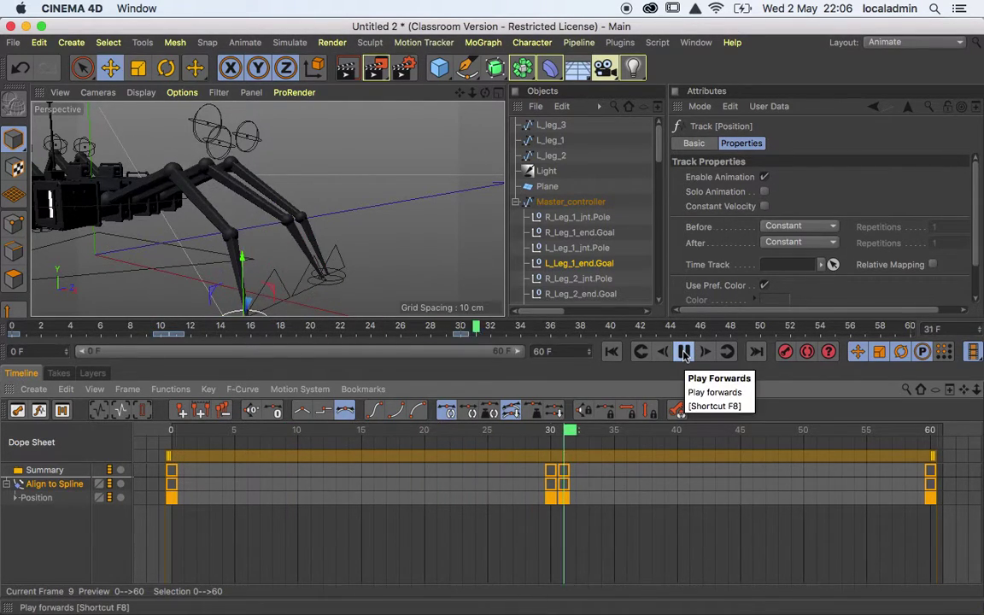
{"action": "left_click", "coordinate": [683, 351]}
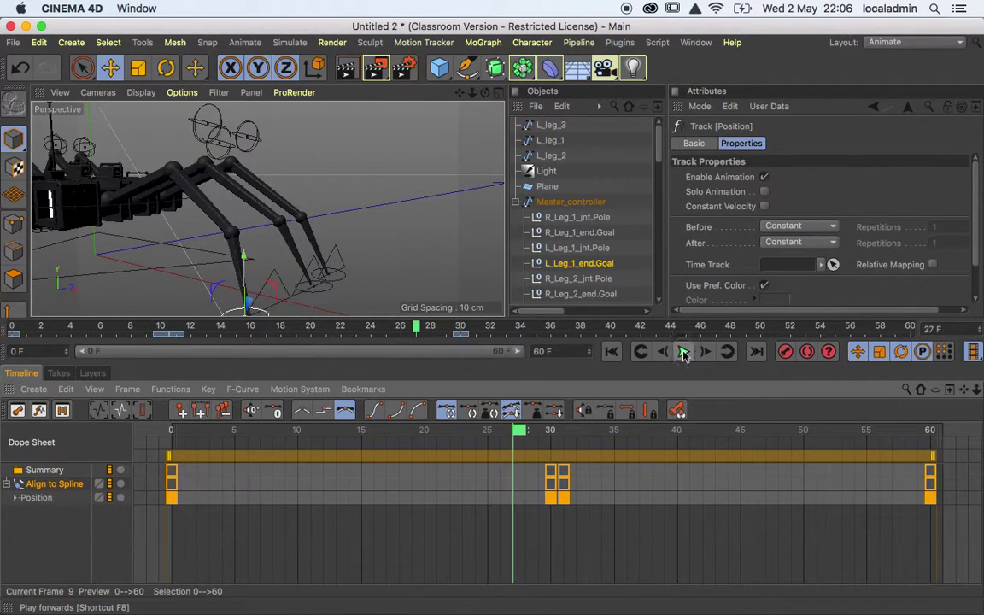
{"action": "double_click", "coordinate": [542, 351]}
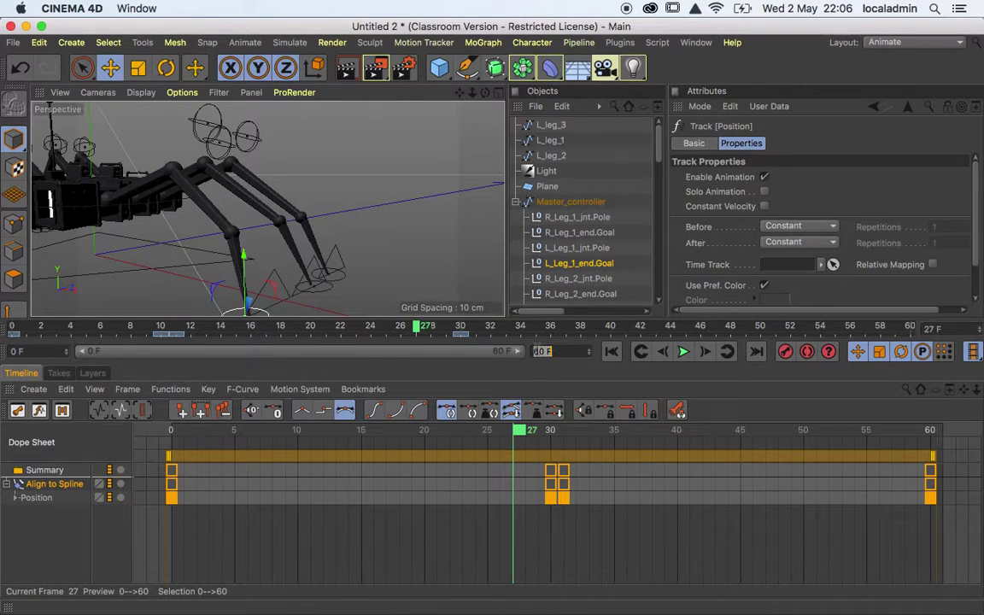
{"action": "key", "text": "BackSpace"}
{"action": "type", "text": "30"}
{"action": "key", "text": "Return"}
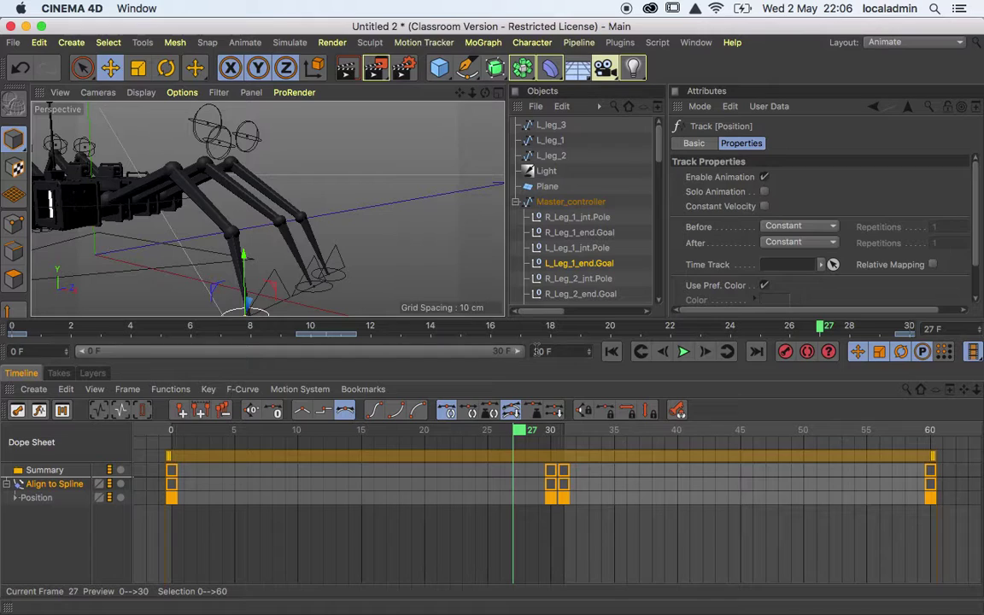
{"action": "left_click", "coordinate": [684, 353]}
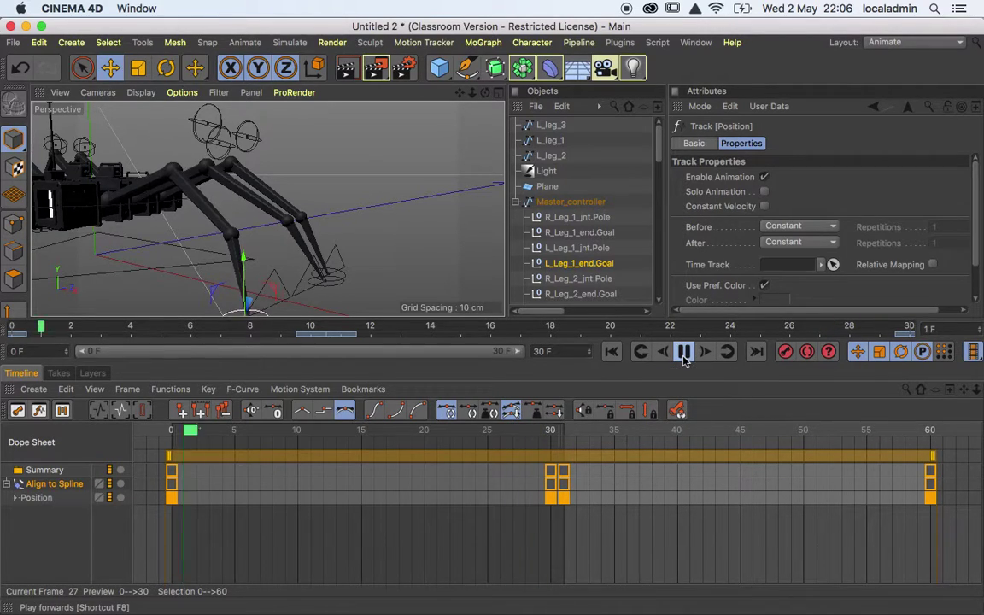